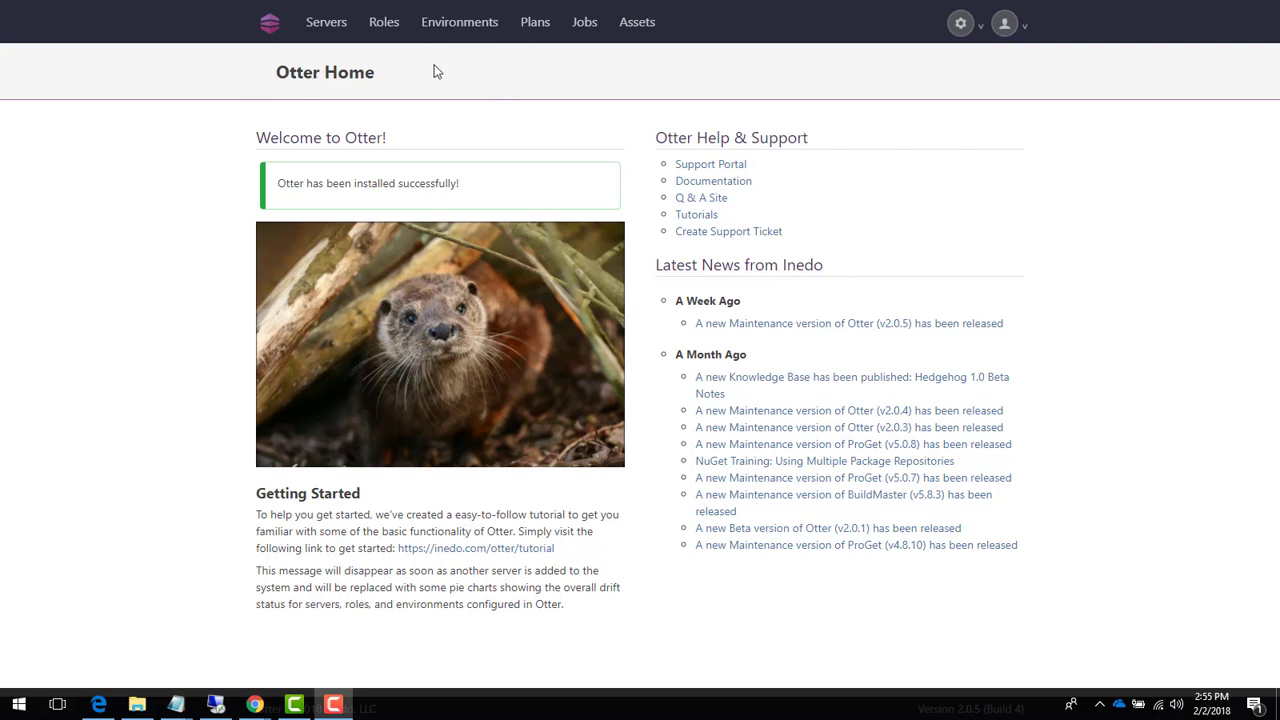
- From the Roles list, create and save a new server role named AccountsWeb
click(388, 30)
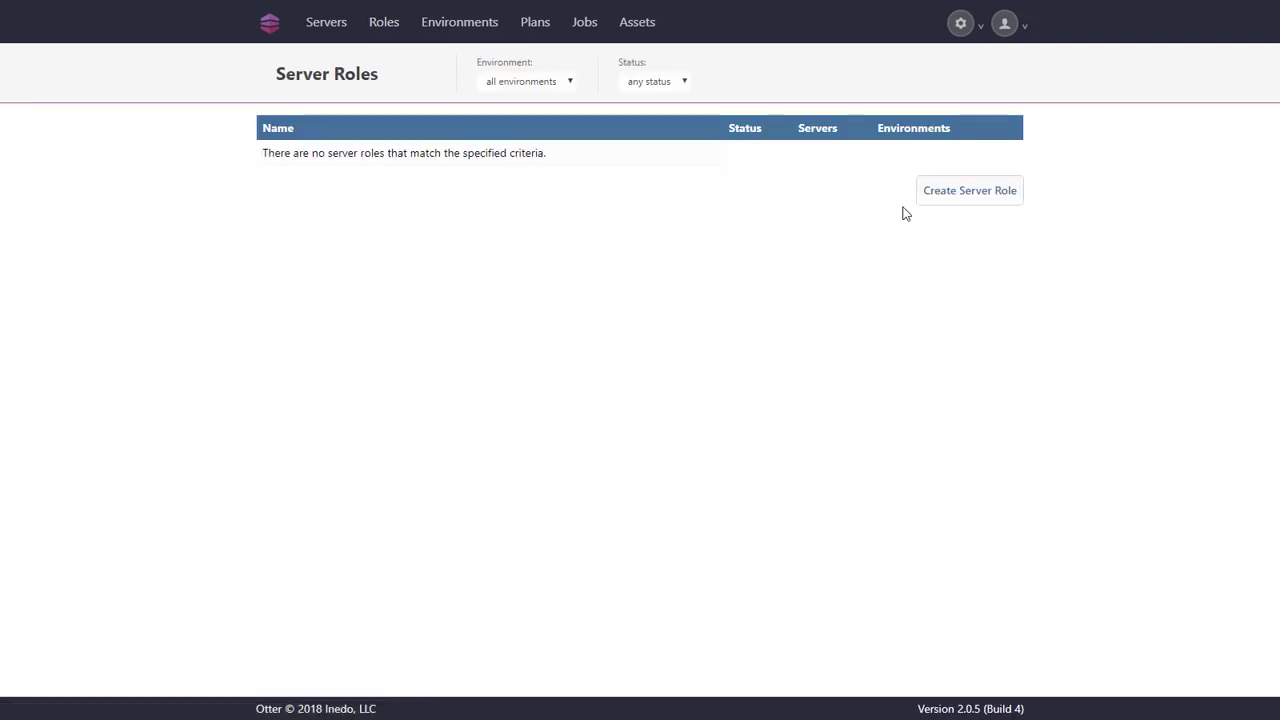
click(961, 193)
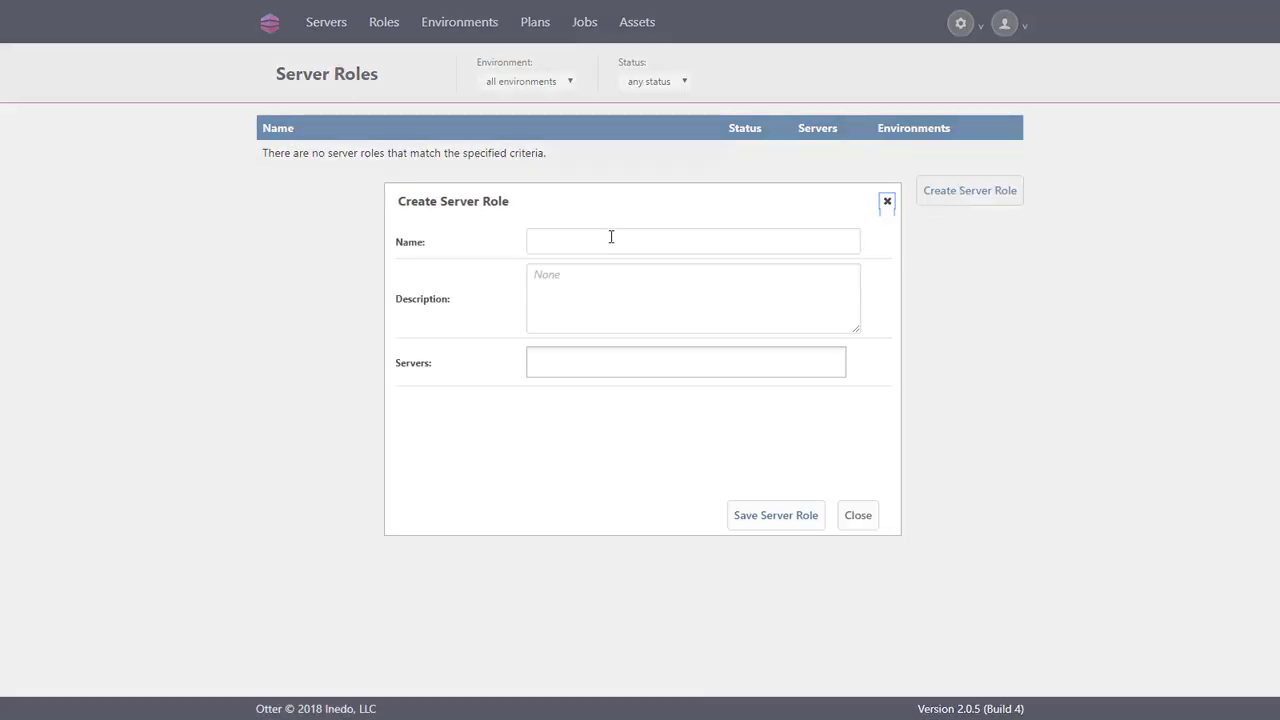
click(611, 237)
text(AccountsWeb)
click(770, 524)
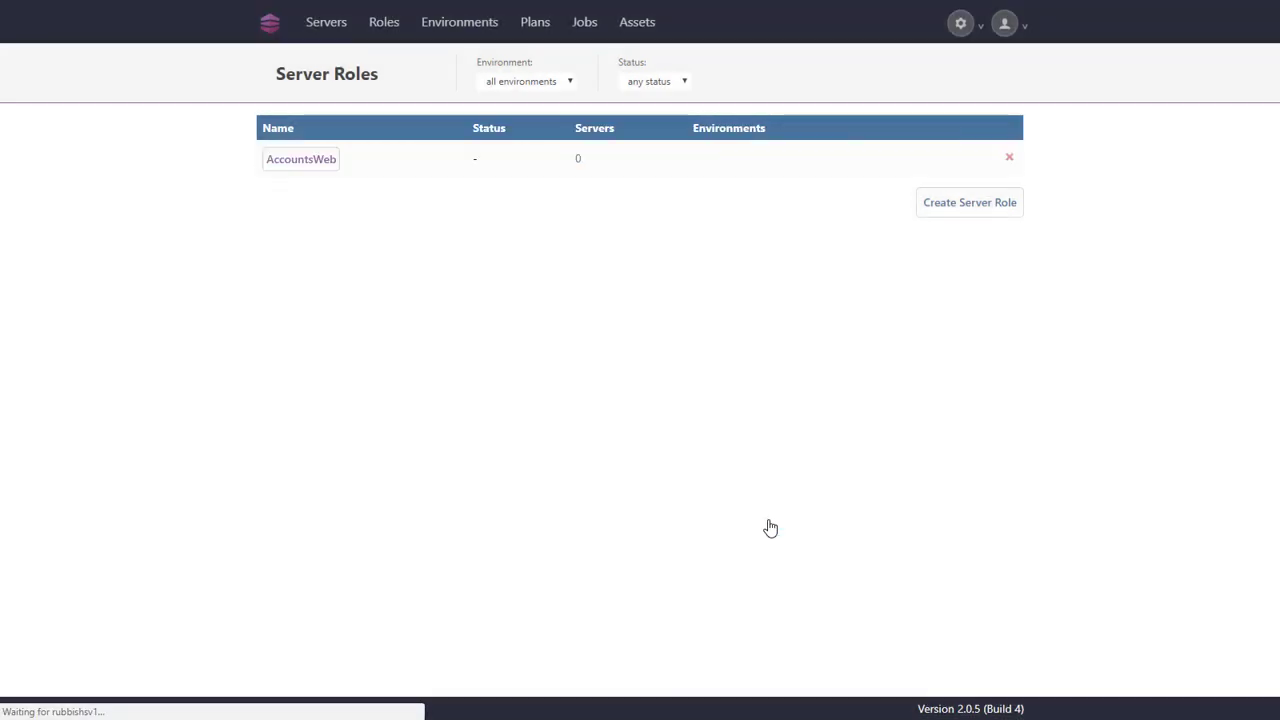
- Create AccountsWeb's configuration plan and filter the statement list to 'Ensure'
click(330, 170)
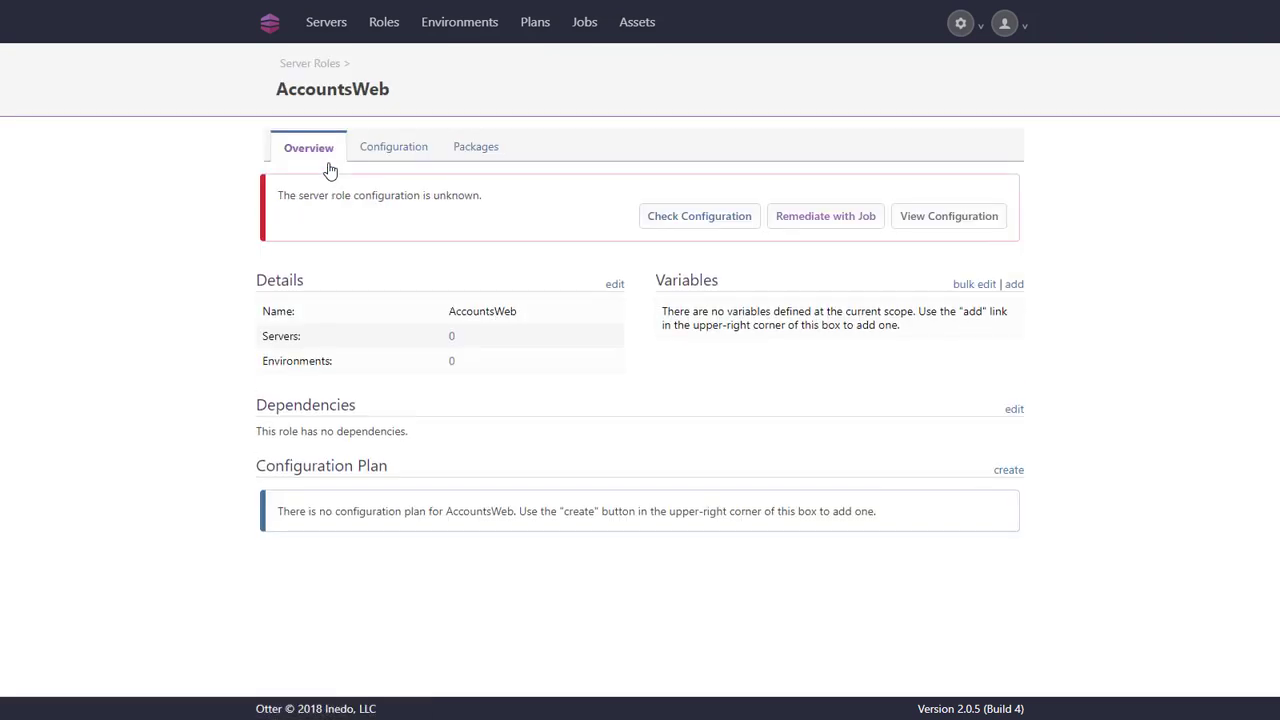
click(1008, 472)
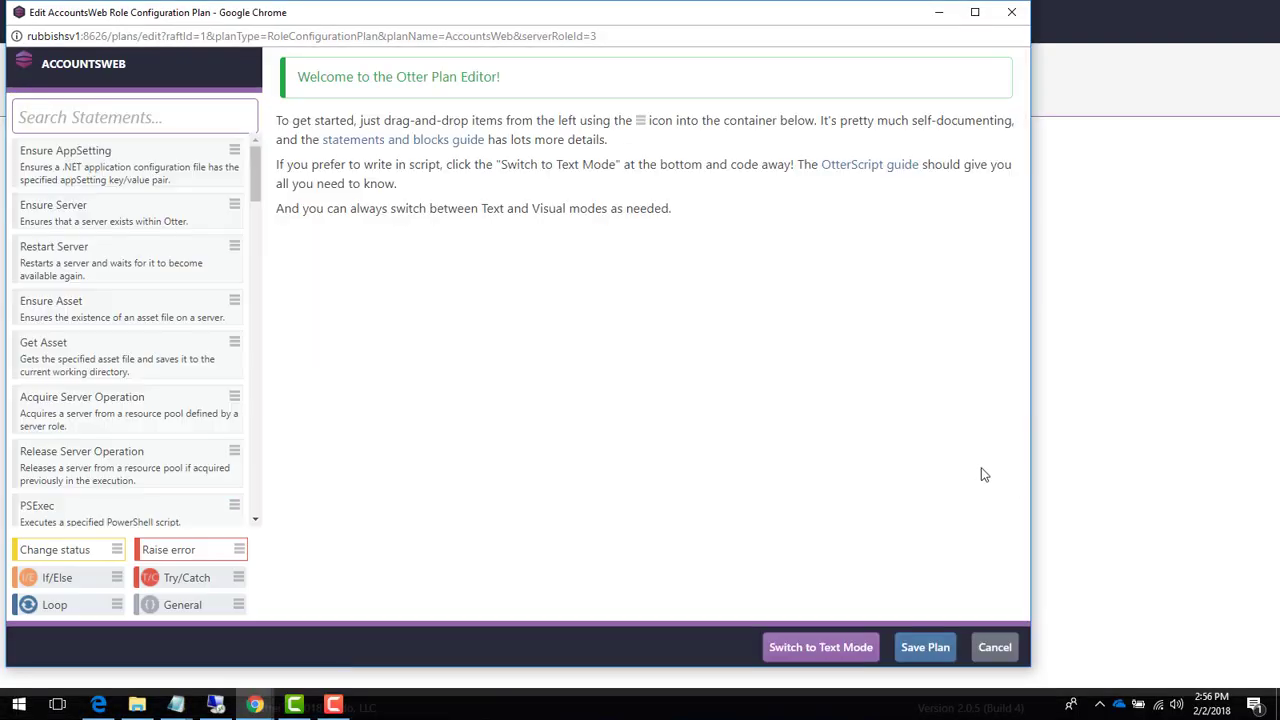
click(176, 113)
text(Ensure)
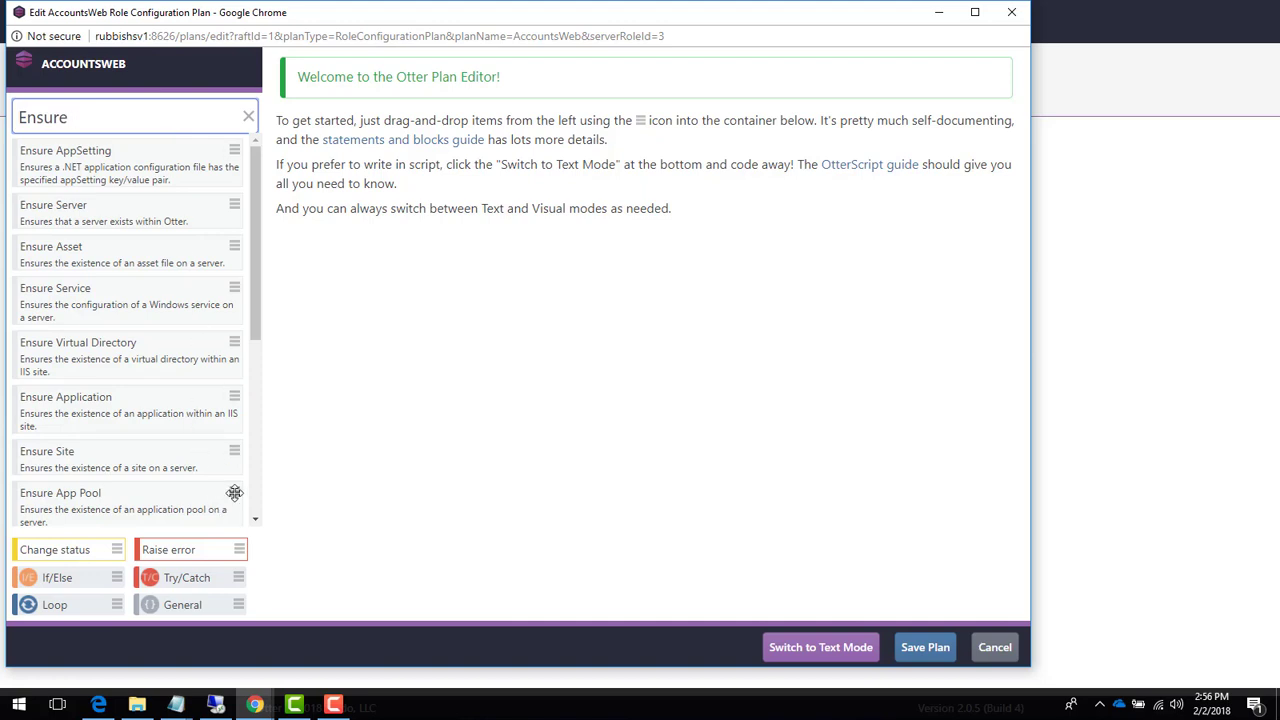
- Add an Ensure App Pool statement to the plan and review its identity and process model settings
drag(234, 492, 625, 236)
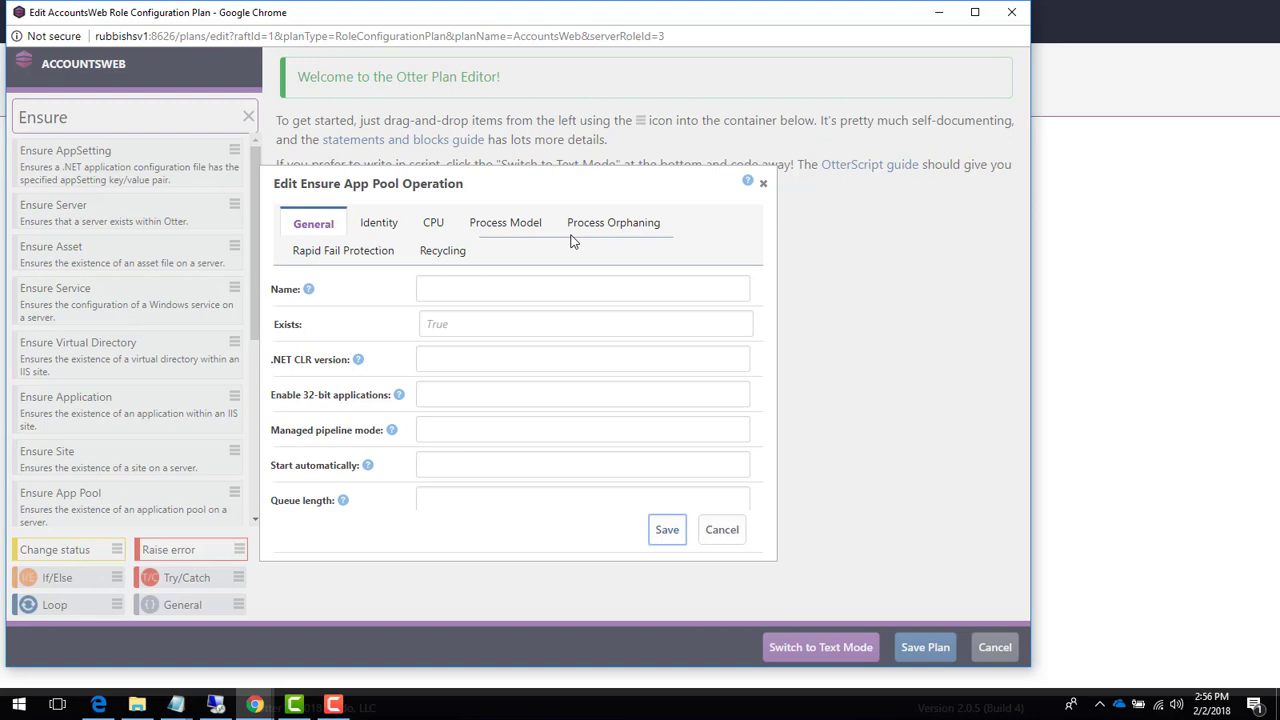
click(374, 222)
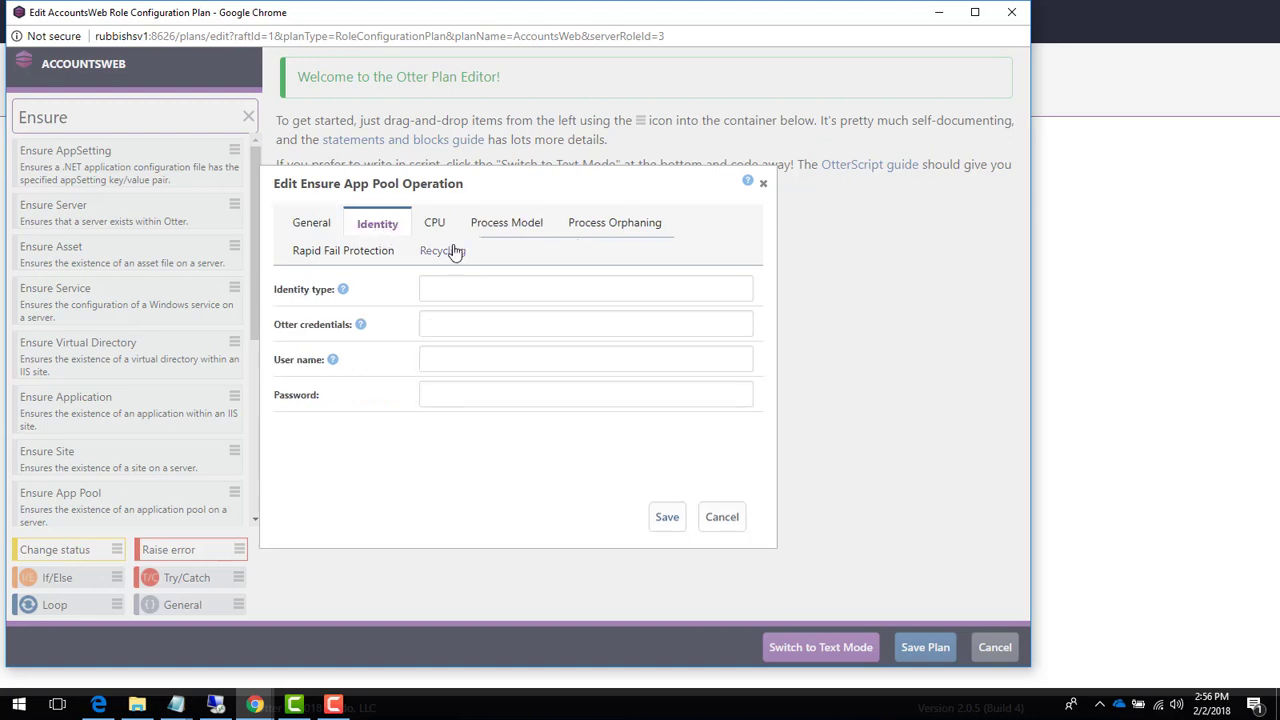
click(452, 251)
click(482, 228)
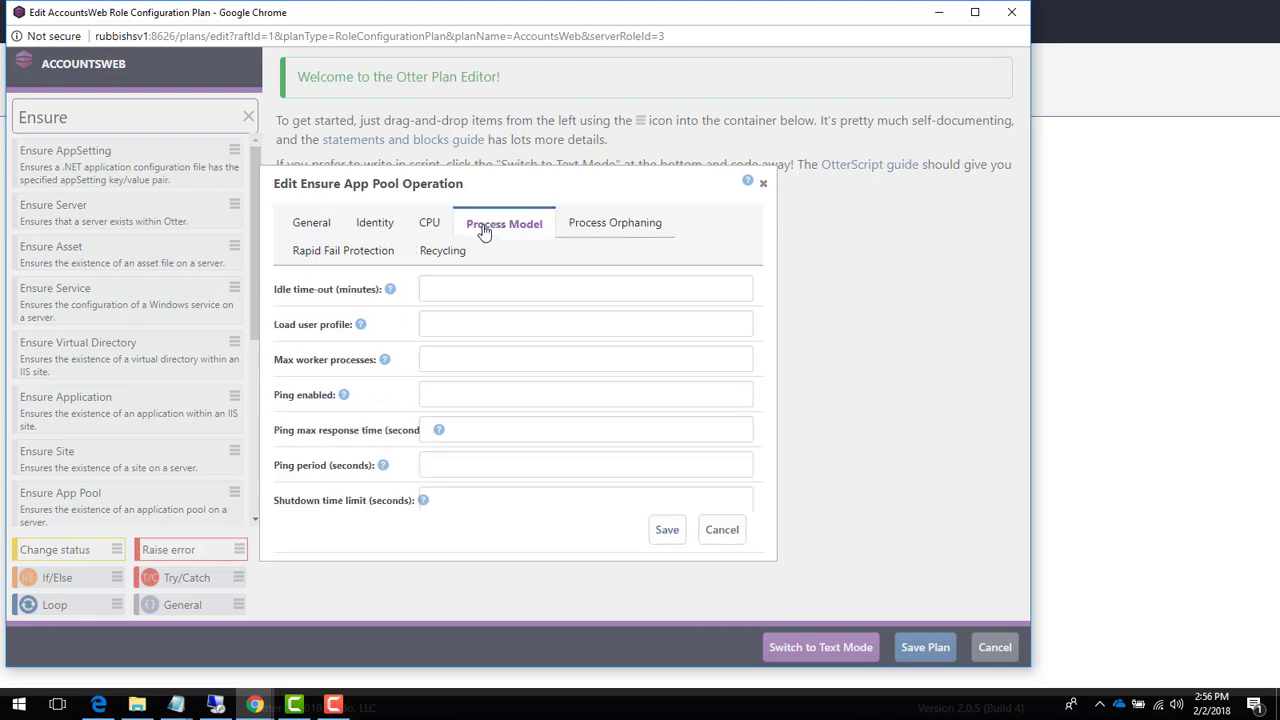
click(310, 227)
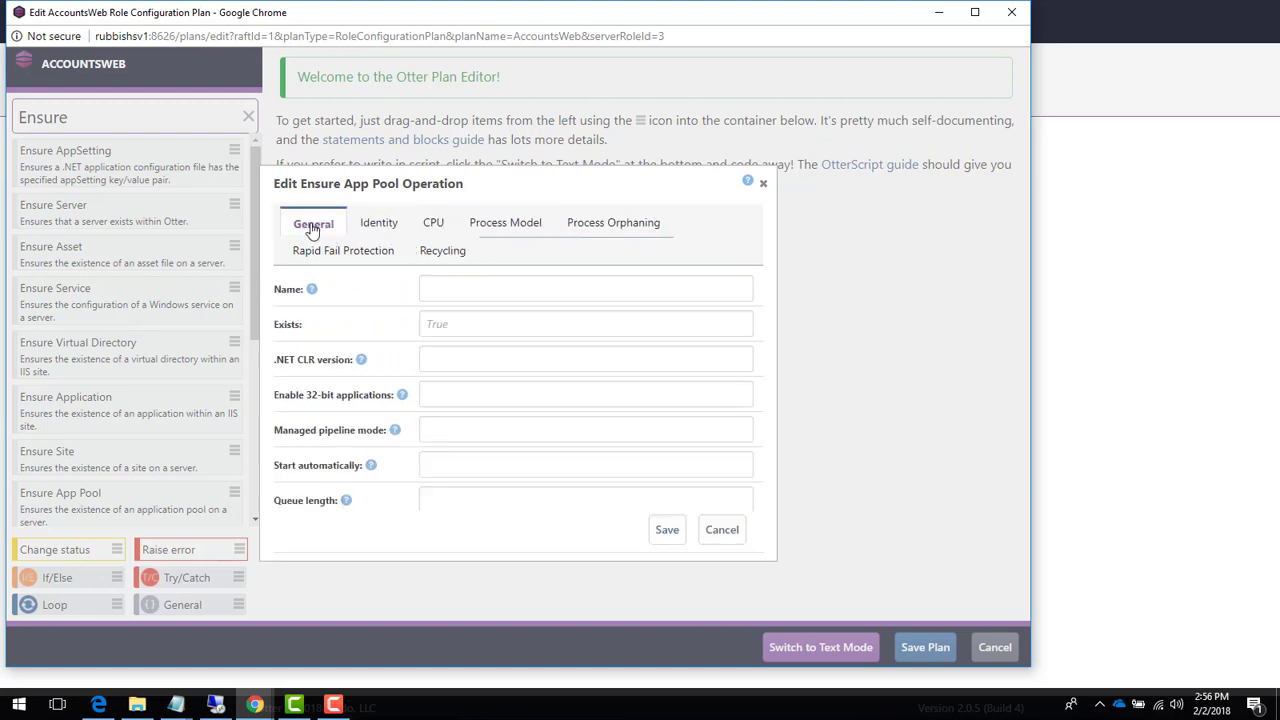
- Name the pool AccountsWebAppPool with .NET CLR 4.0 and Integrated pipeline, then save it
click(447, 288)
text(AccountsWEb)
key(BackSpace)
key(BackSpace)
text(ebAppPool)
key(Tab)
key(Tab)
text(4.0)
key(Tab)
key(Tab)
key(Down)
key(Return)
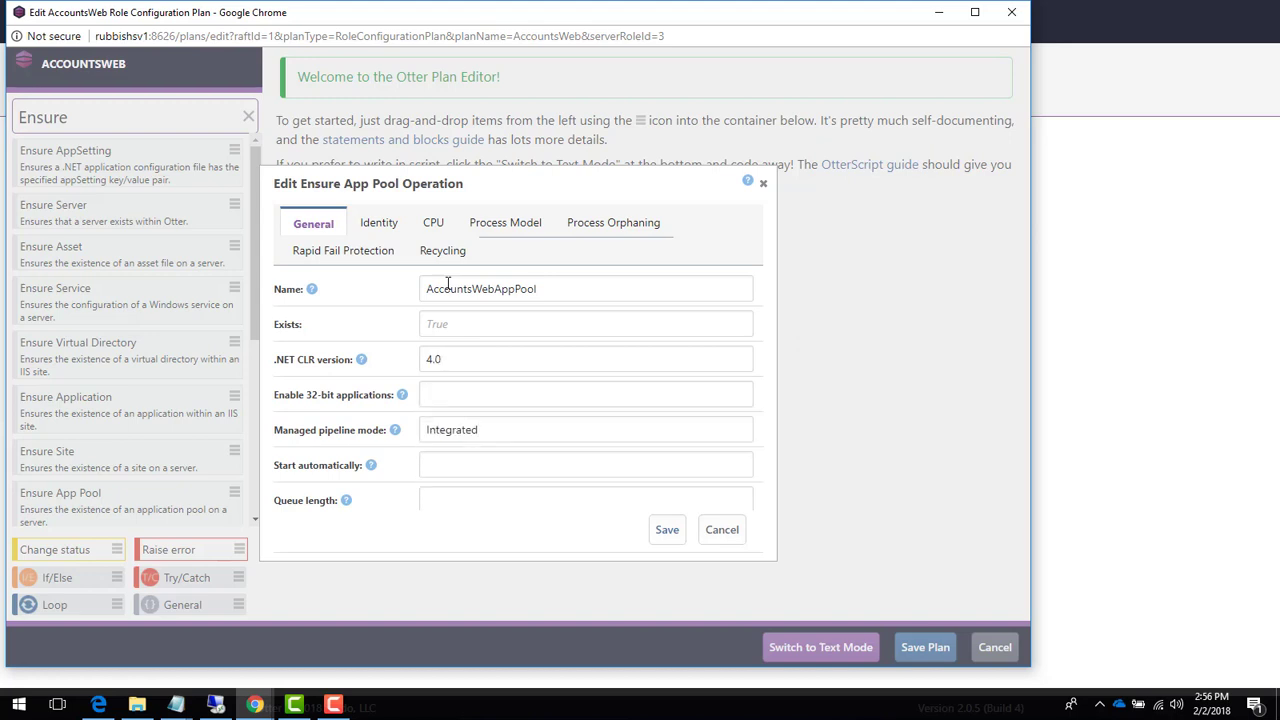
click(667, 530)
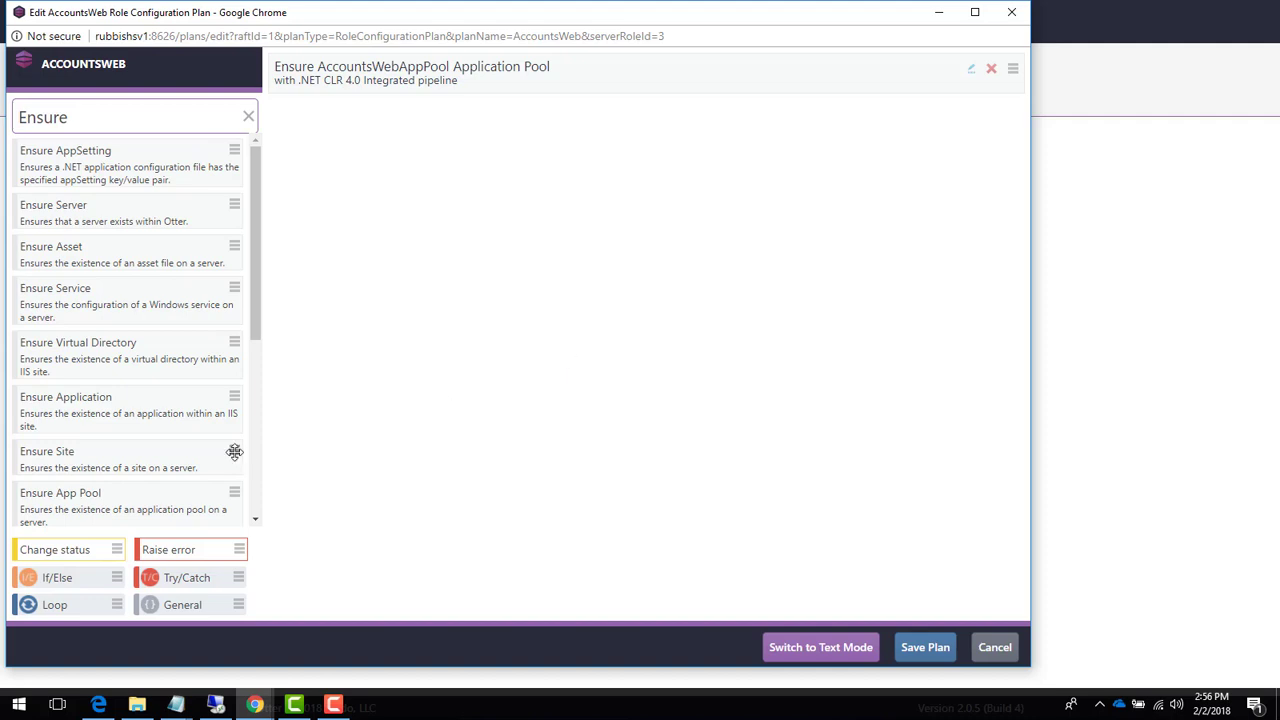
- Add an Ensure Site 'AccountsWeb' on AccountsWebAppPool at C:\WebApps\Accounts with a port 80 accountsweb.local binding
drag(234, 451, 641, 114)
text(A)
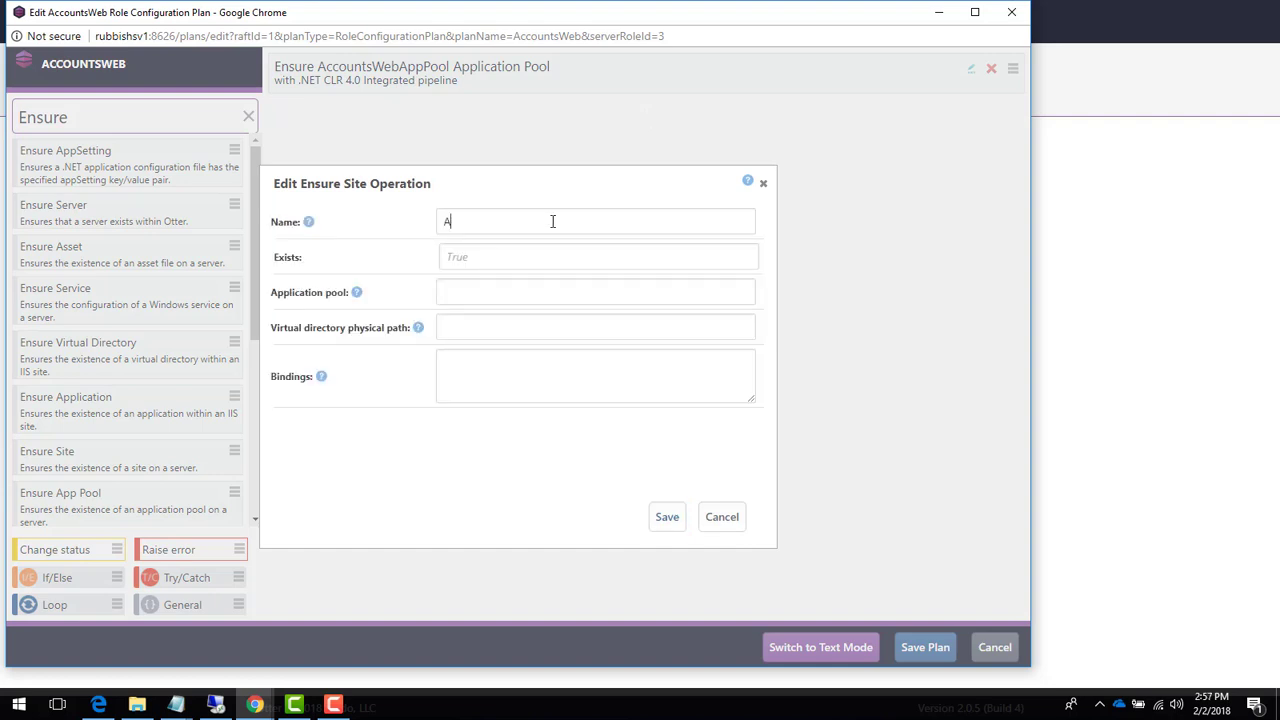
text(ccountsWeb)
key(Tab)
key(Tab)
text(AccountsWebAppPool)
key(Tab)
text(C:\WebApps\Accounts)
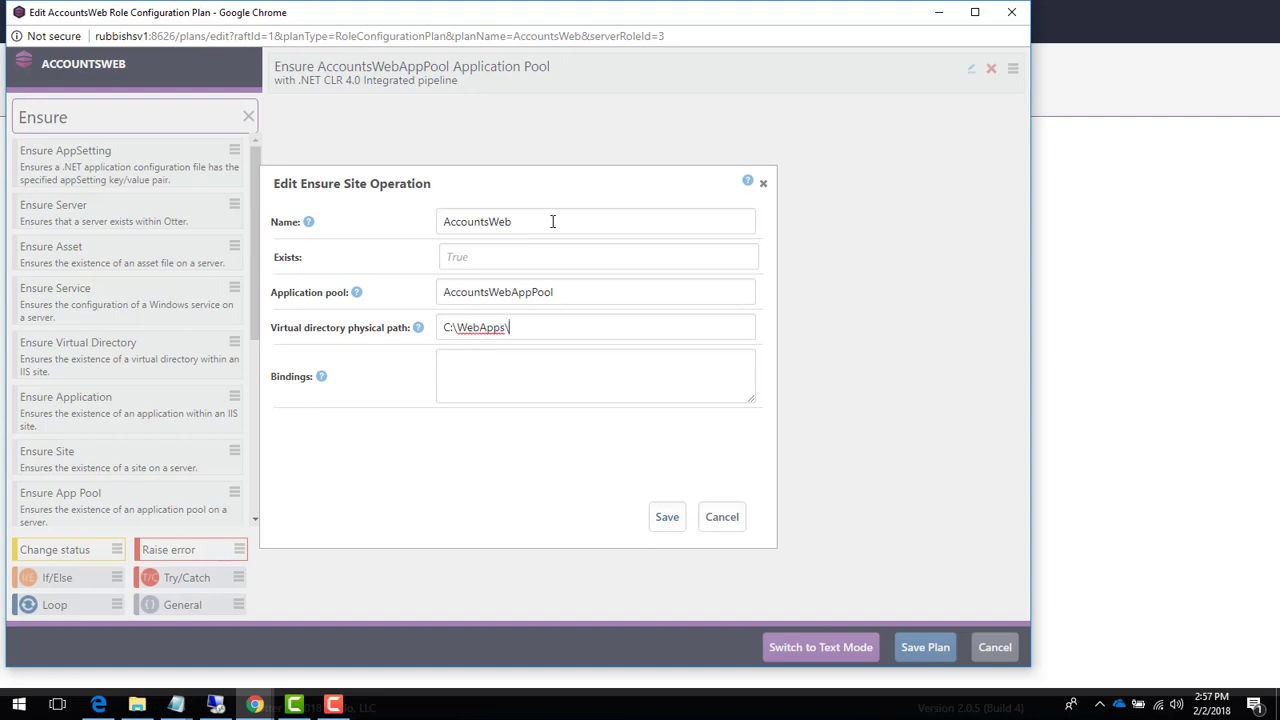
key(Tab)
text(@(%(IPAddress: *, Port: 80, HostName: accountsweb.local, Protocol: http)))
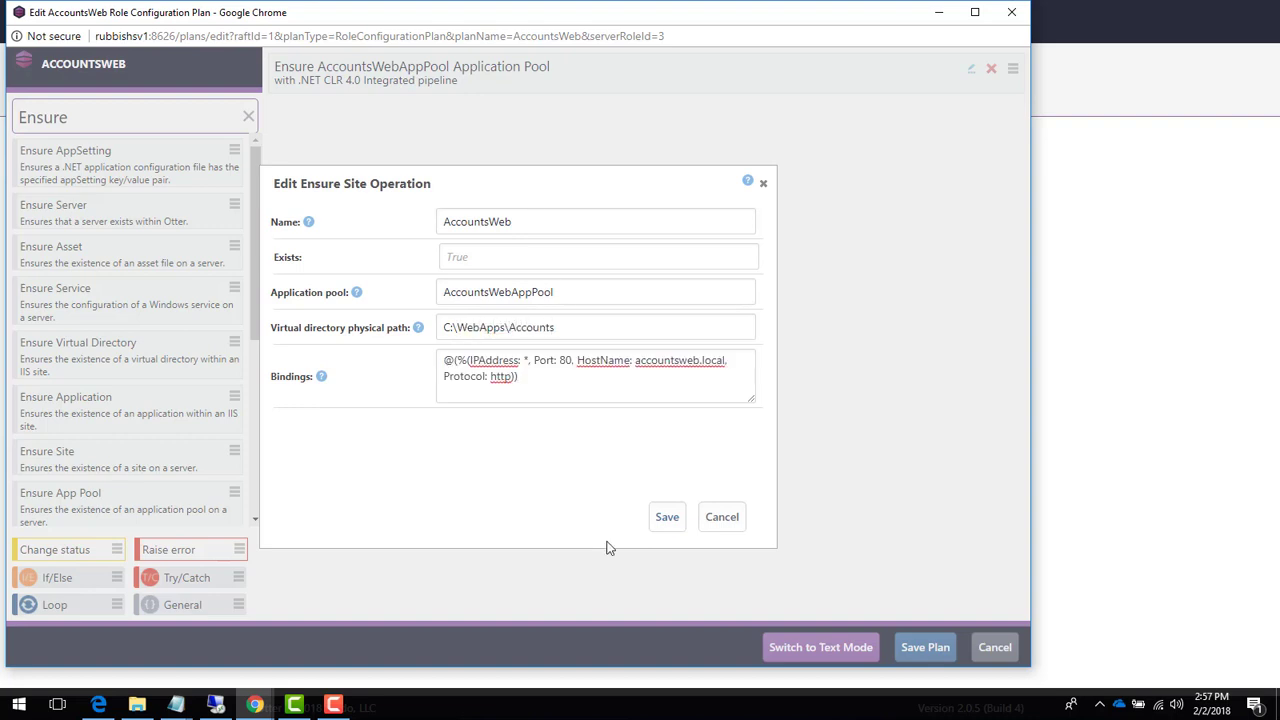
click(657, 517)
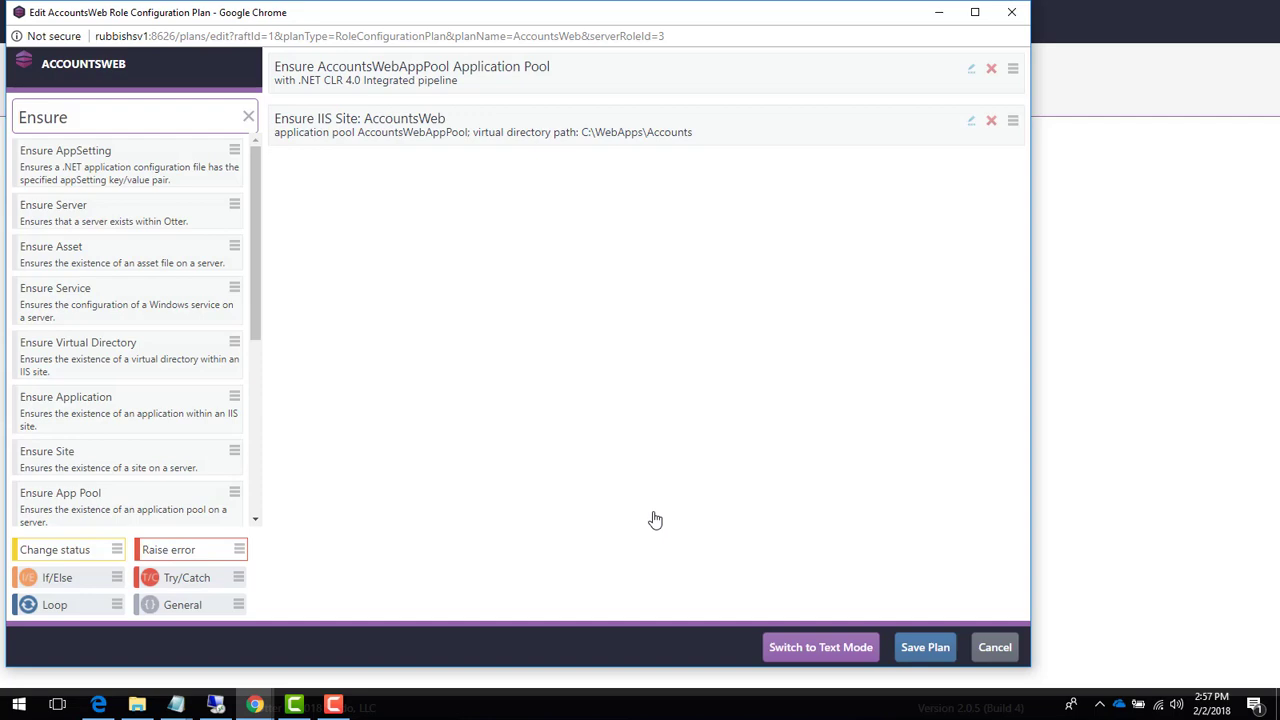
- Save the plan holding the app pool and IIS site statements
click(922, 652)
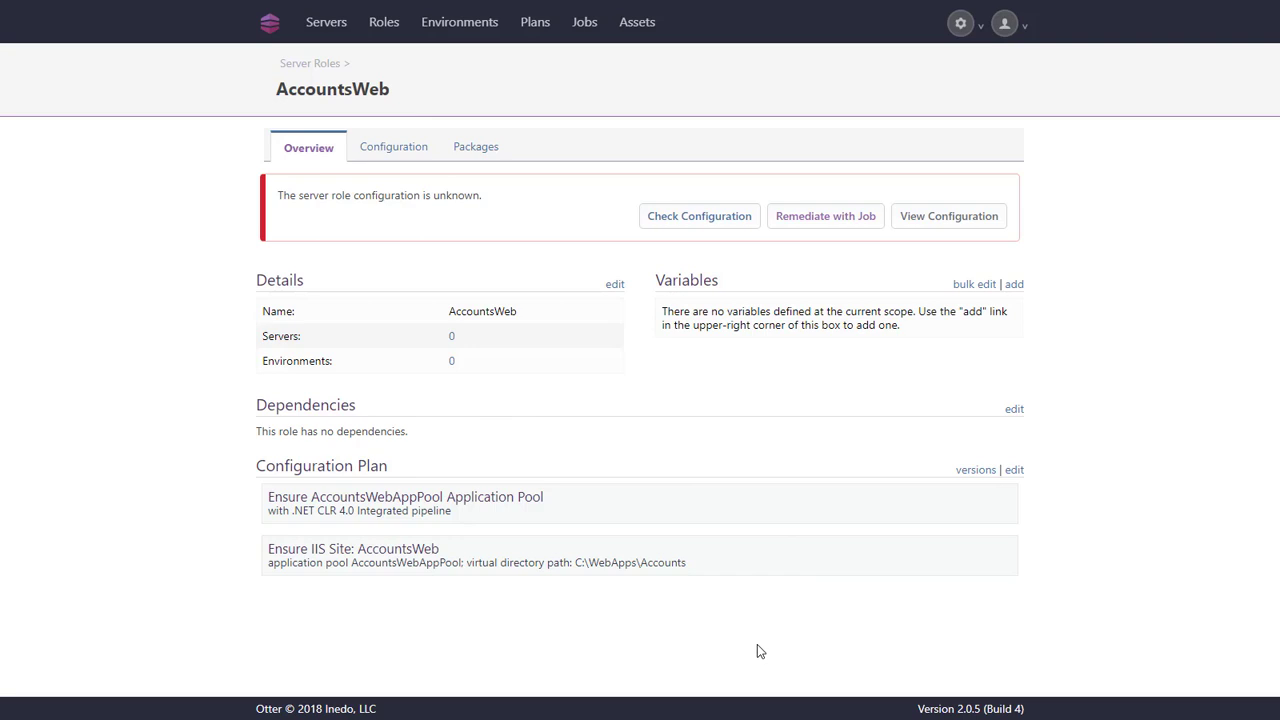
- Start a new server named TestWeb1 and assign it to the Testing environment
click(326, 24)
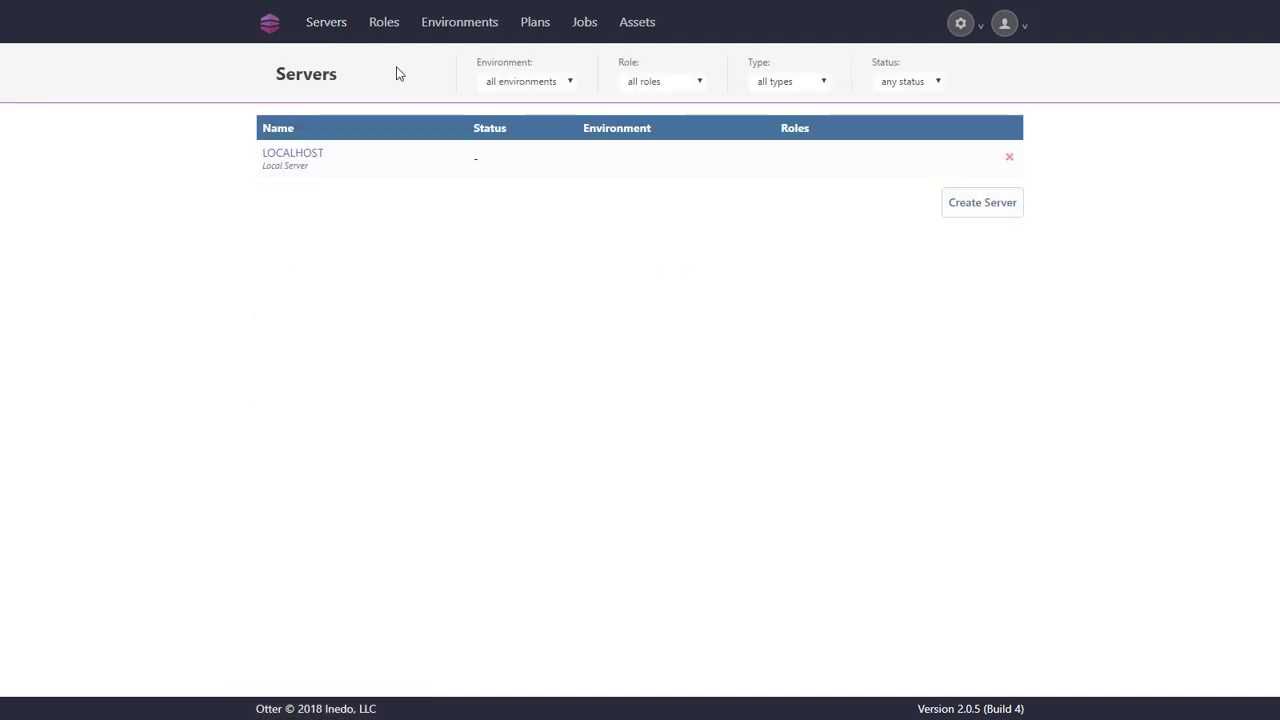
click(960, 205)
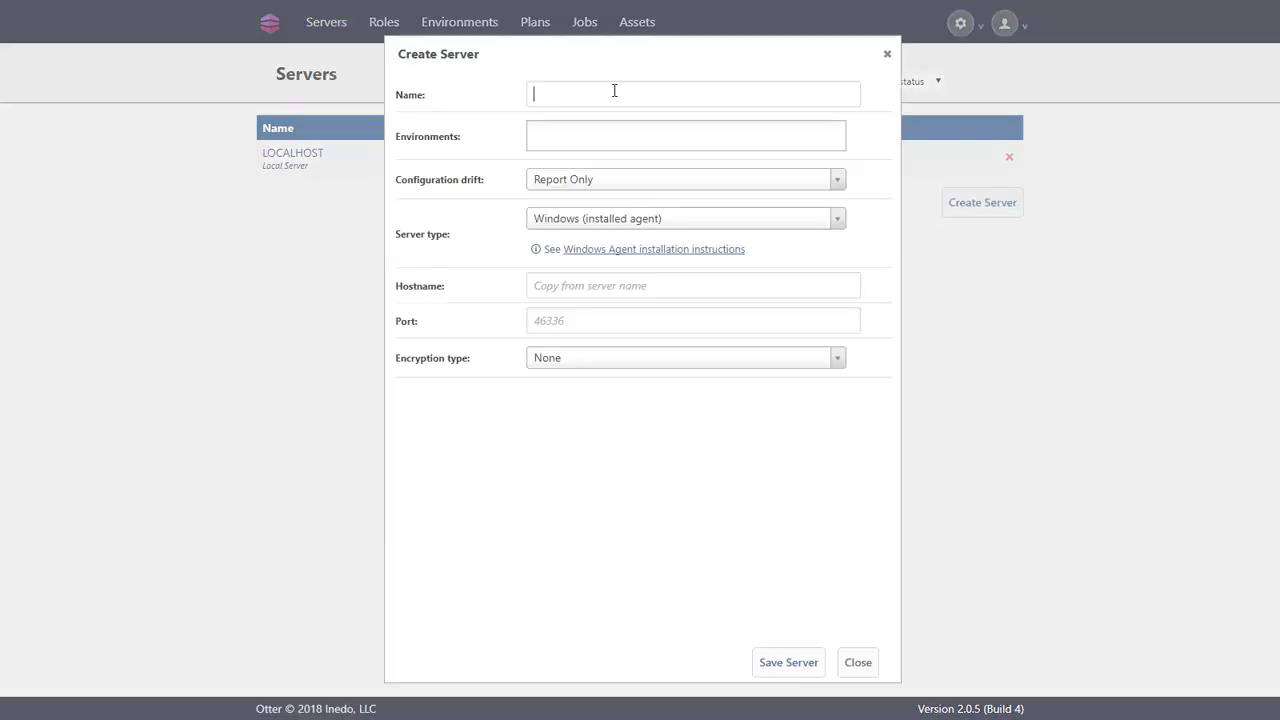
text(TestWeb1)
key(Tab)
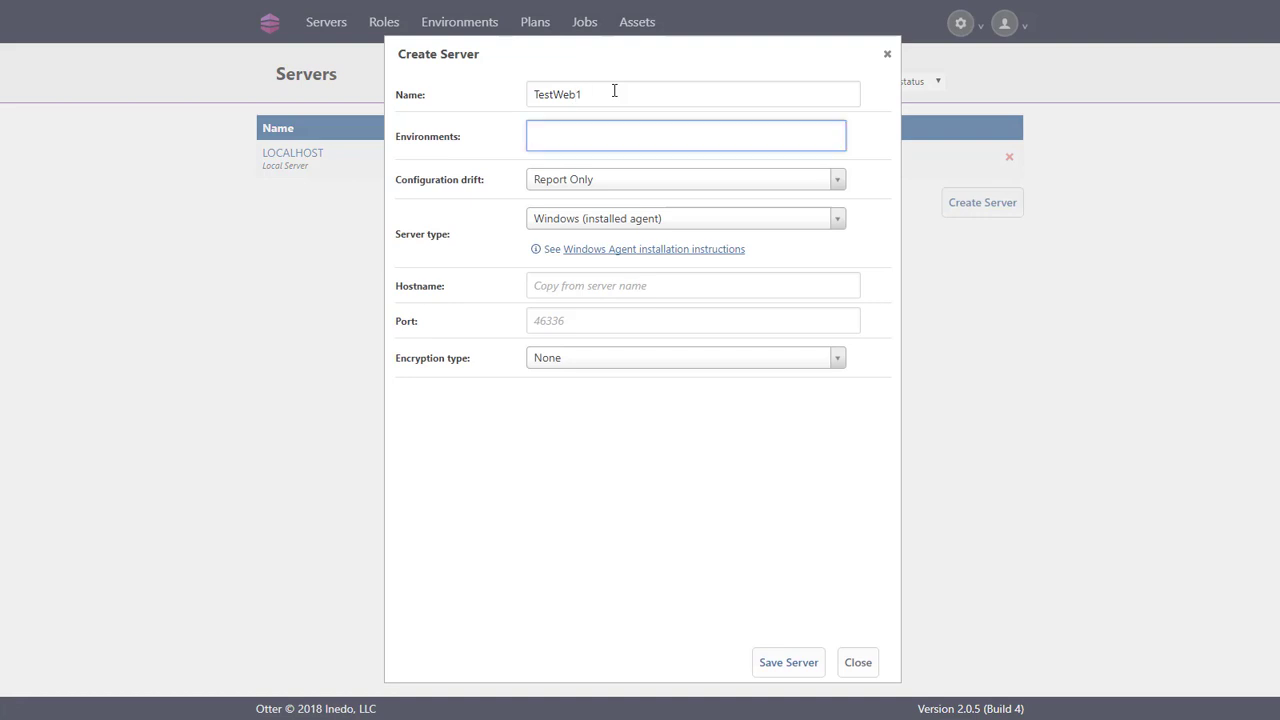
text(T)
key(Down)
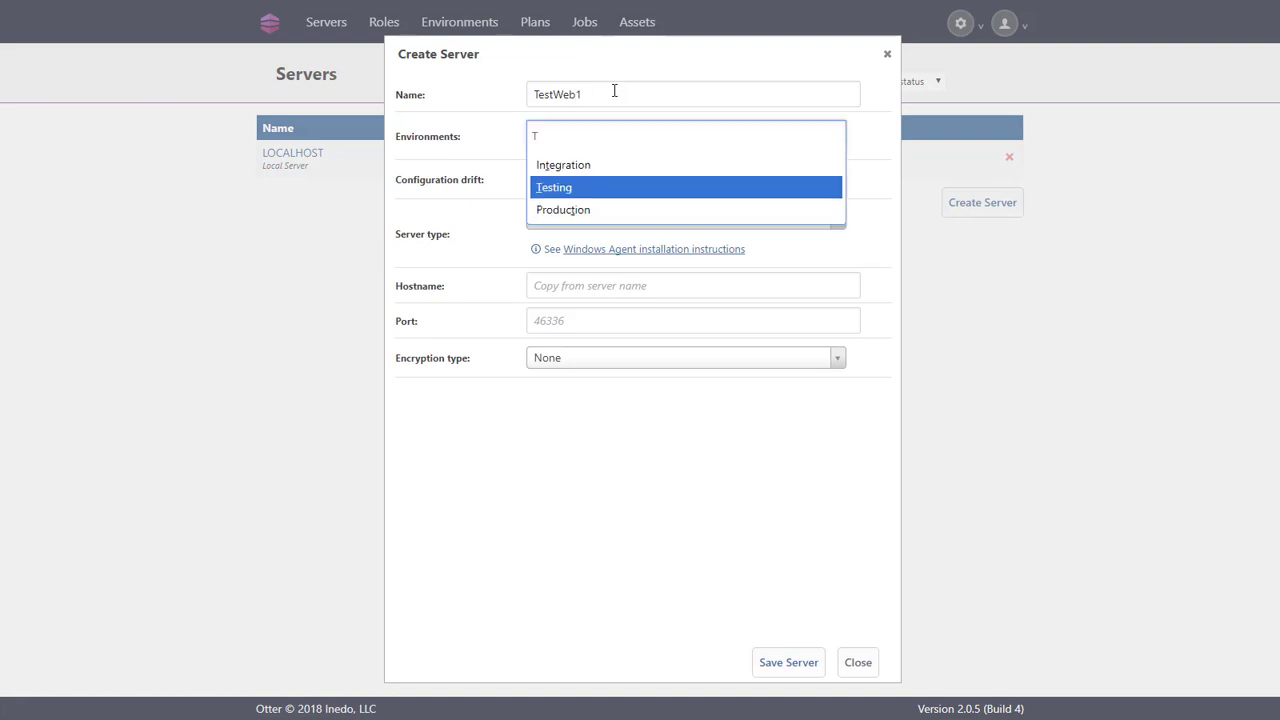
key(Return)
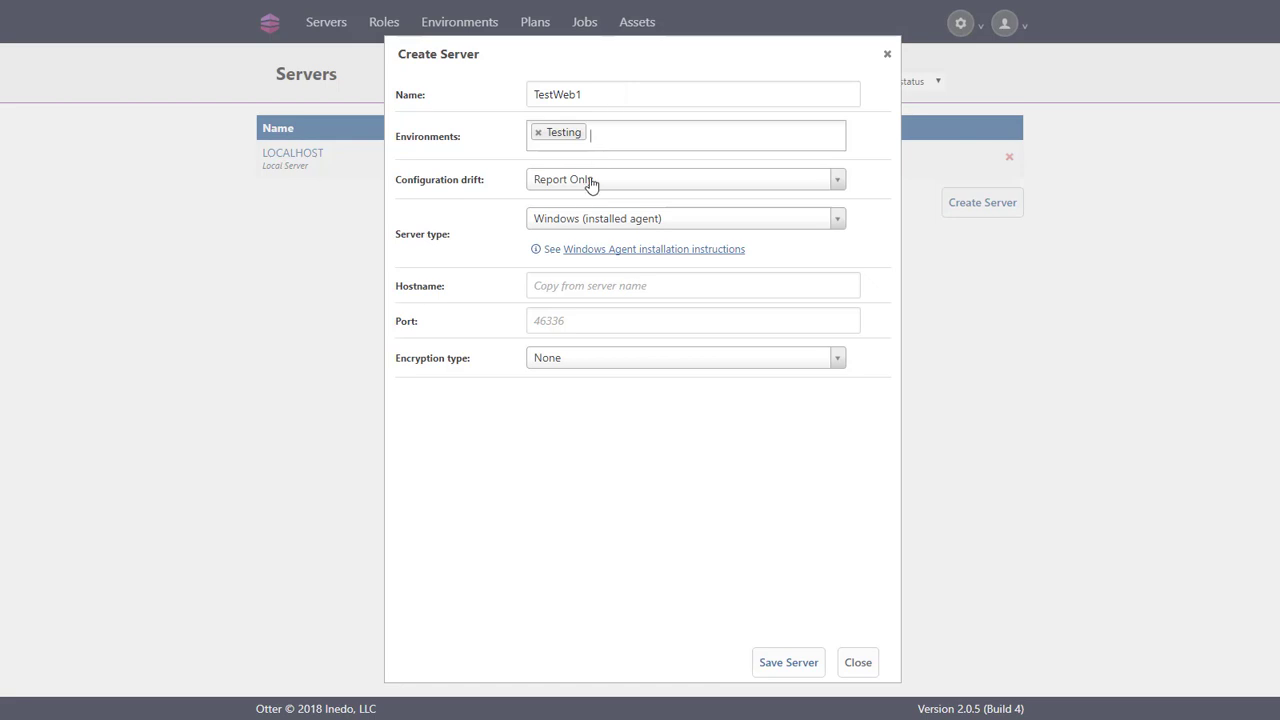
- Paste the EC2 hostname, choose AES encryption with the pasted key, and save the server
click(604, 281)
text(ec2-54-89-136-76.compute-1.amazonaws.com)
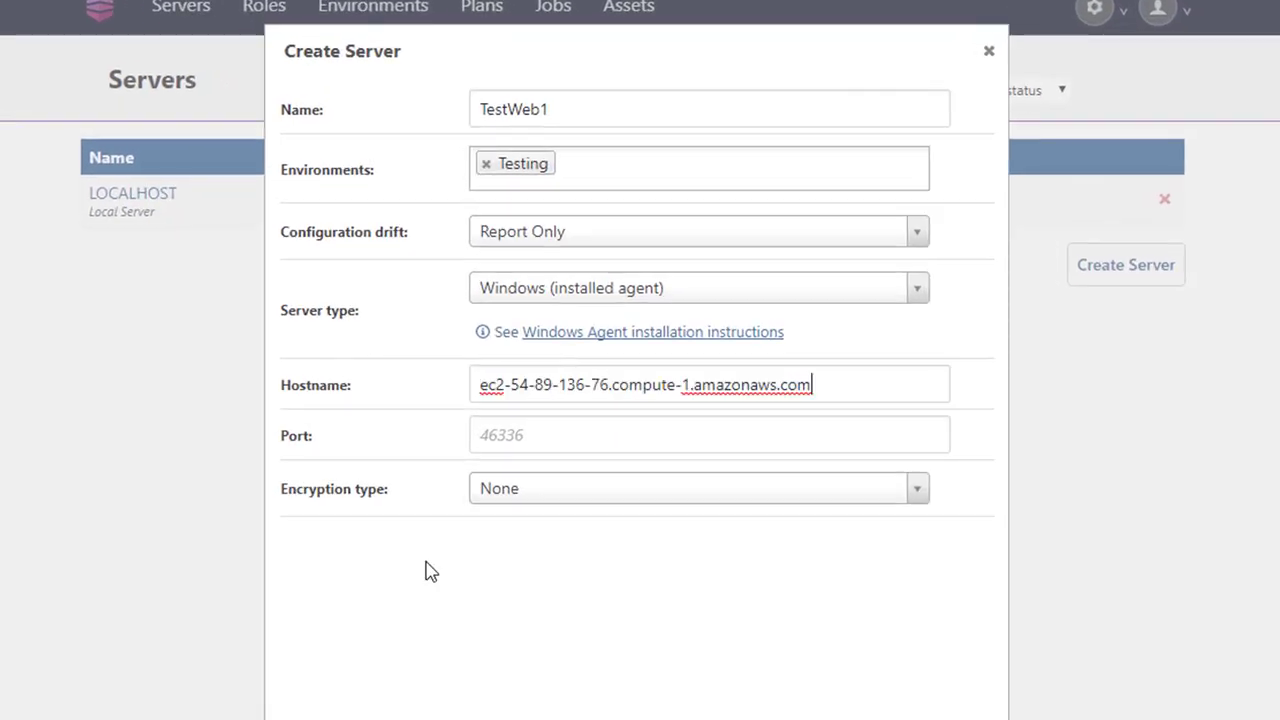
click(915, 490)
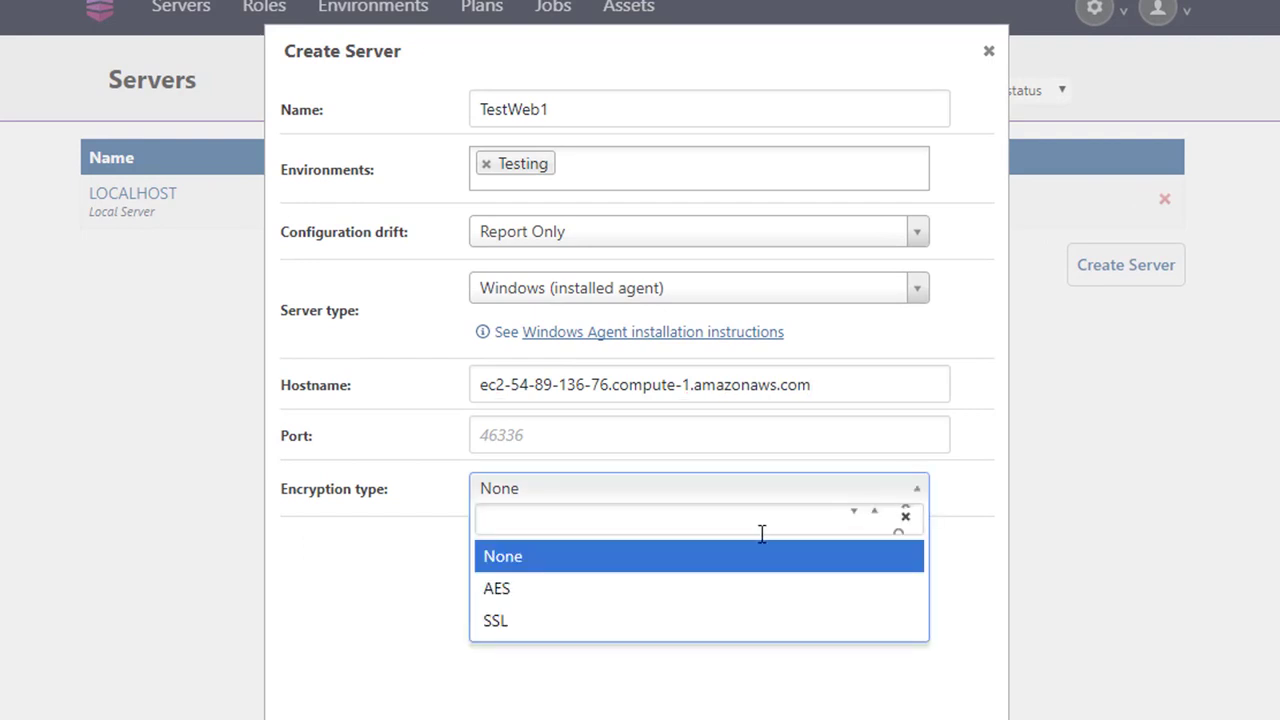
click(530, 596)
click(514, 550)
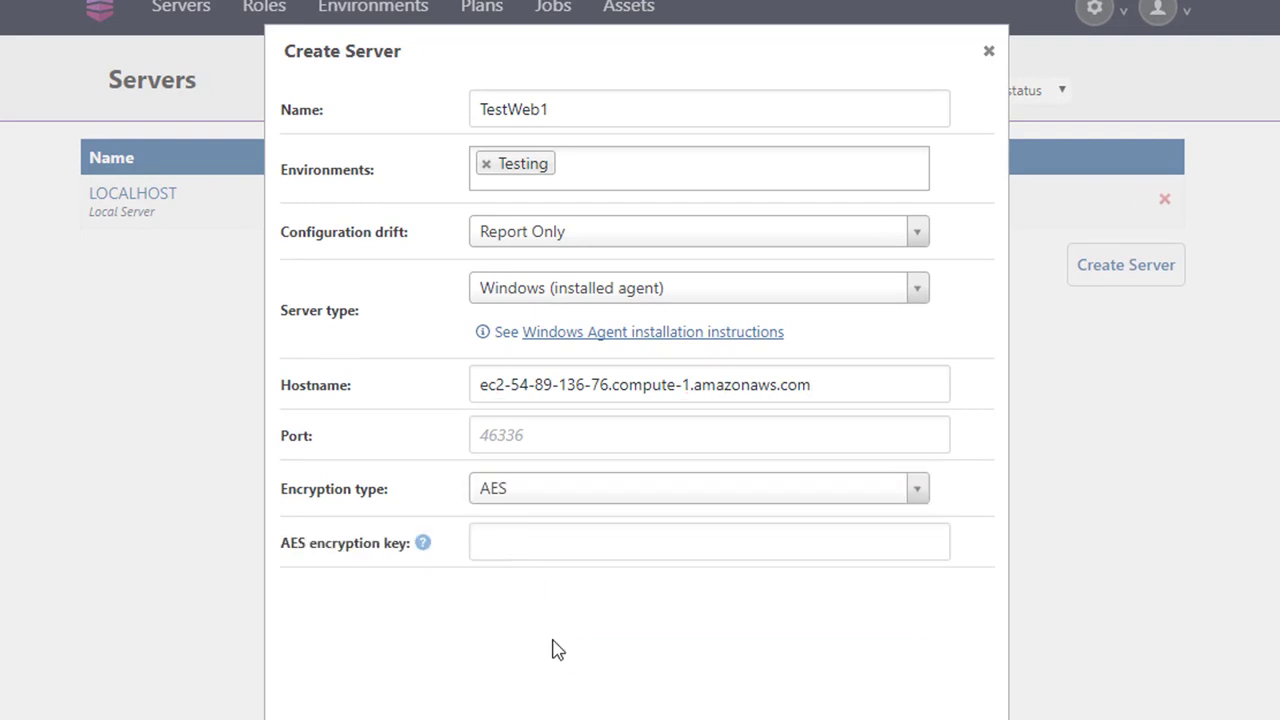
key(ctrl+v)
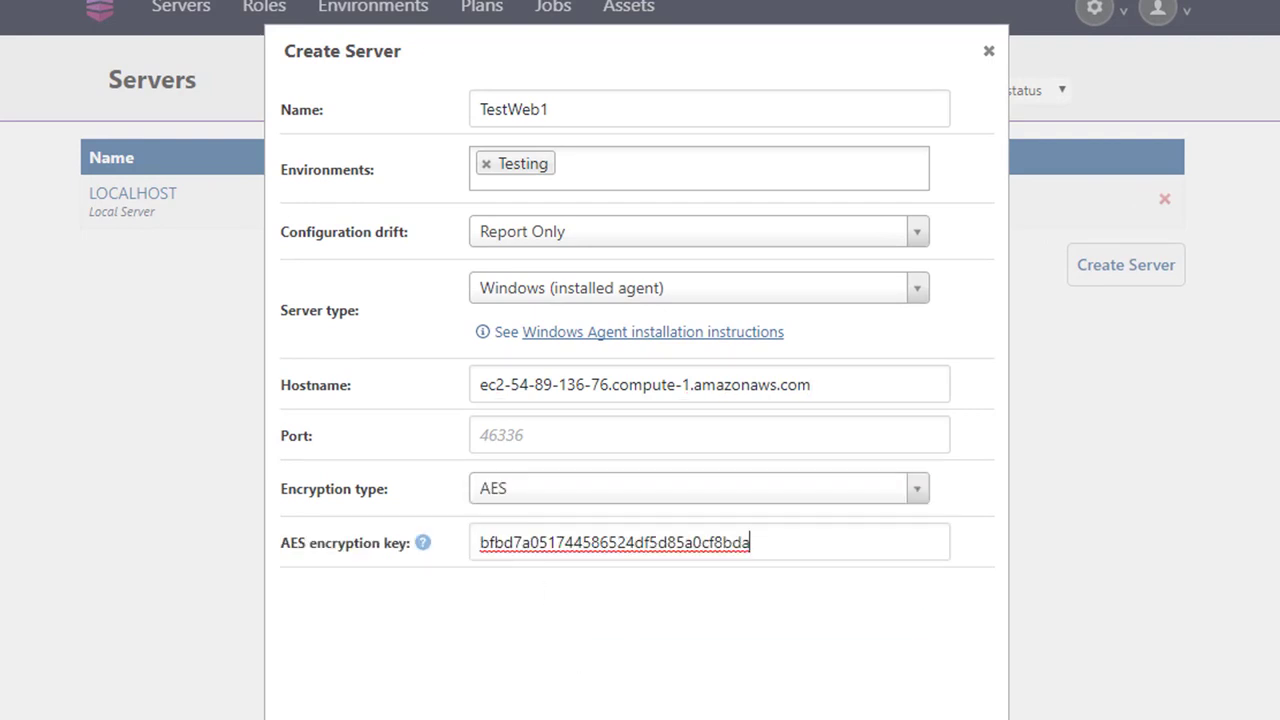
click(726, 712)
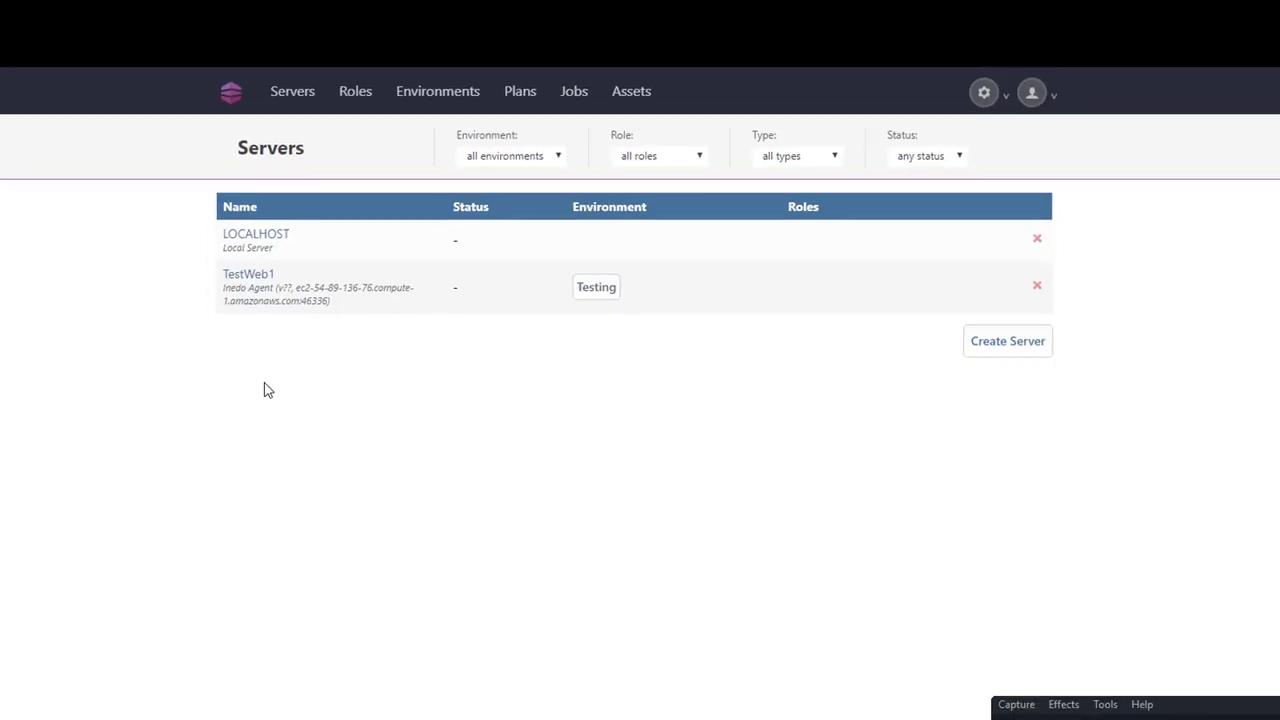
- On TestWeb1's detail page, assign it the AccountsWeb role
click(126, 244)
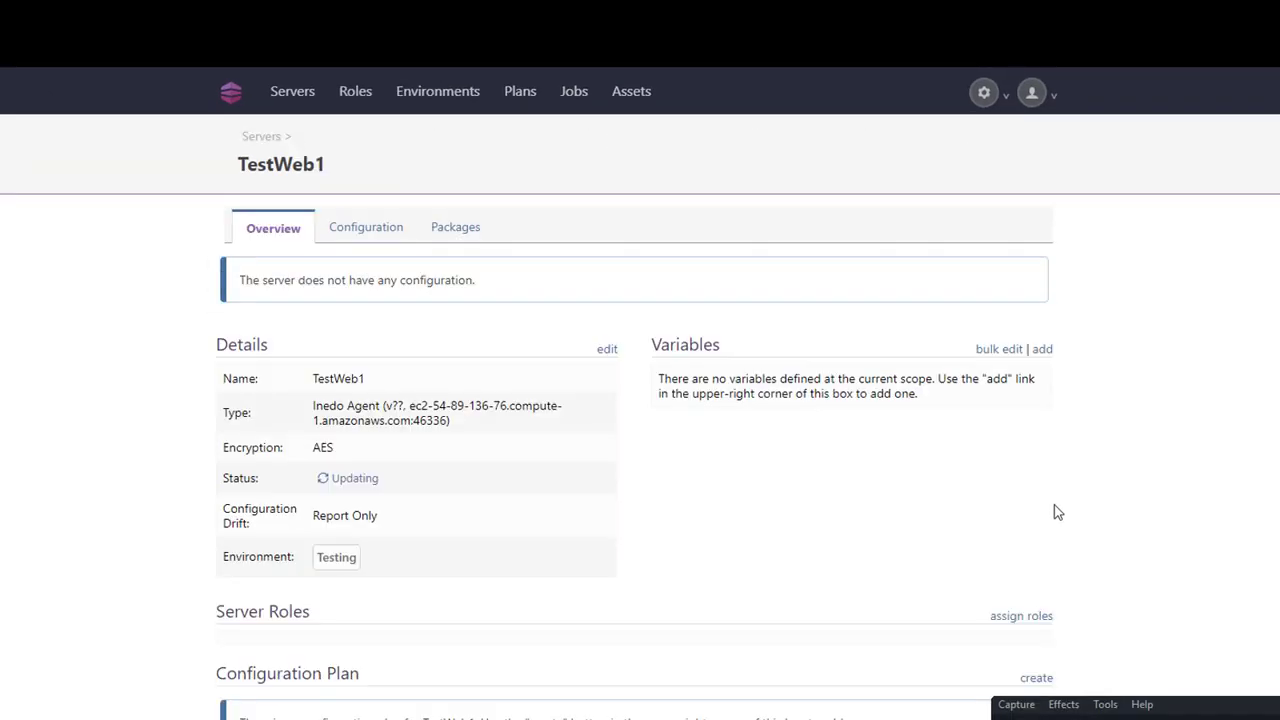
click(1010, 620)
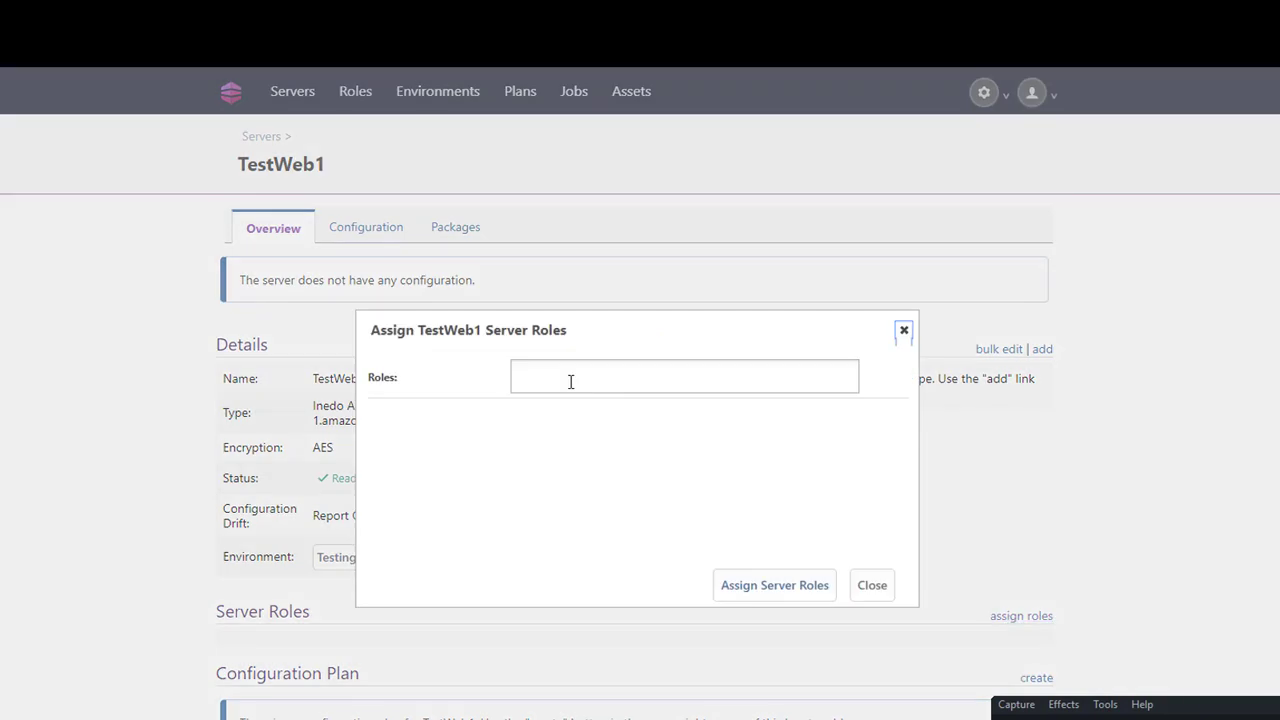
click(571, 379)
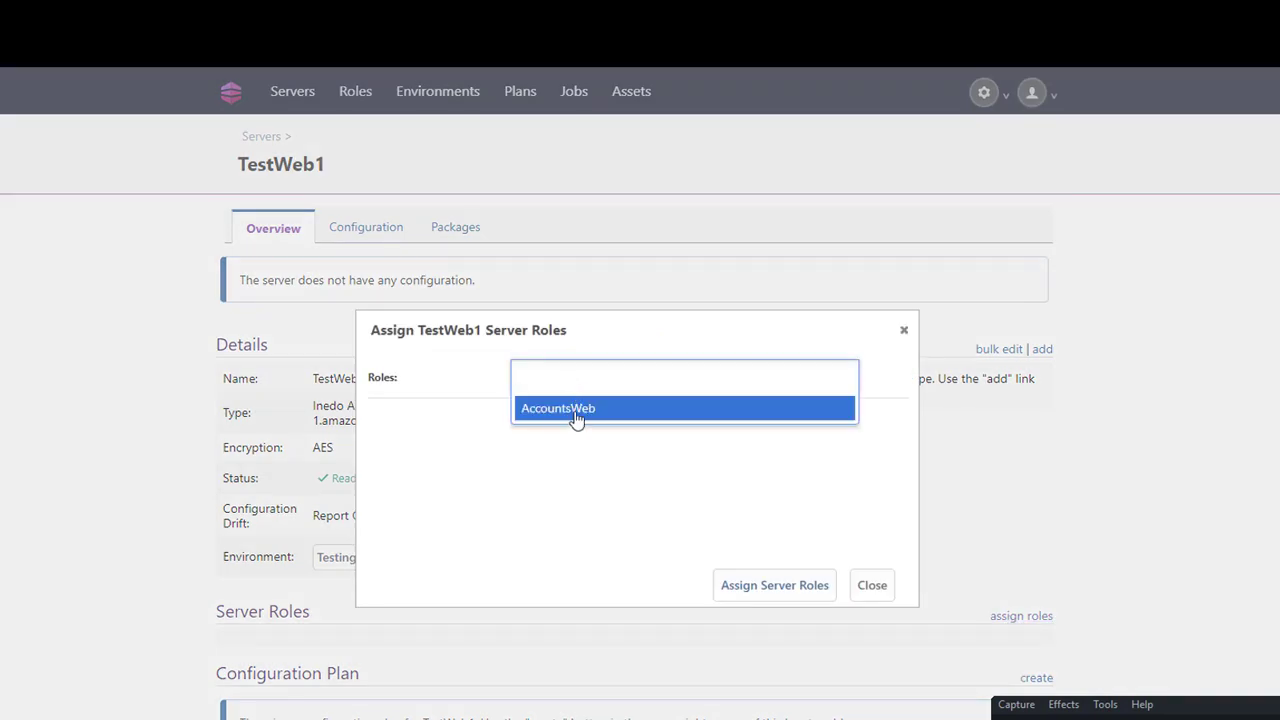
click(576, 416)
click(768, 590)
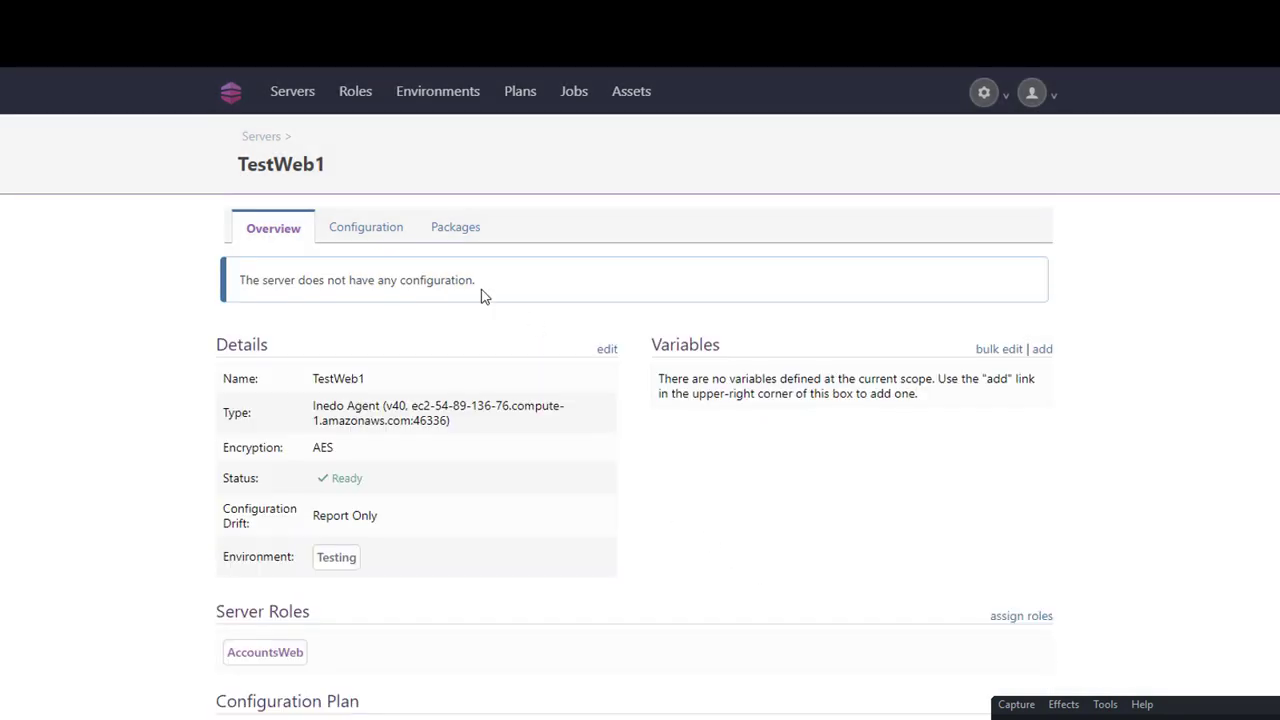
- Run Check Configuration on AccountsWeb, note the drifted status, and choose Remediate with Job
click(357, 100)
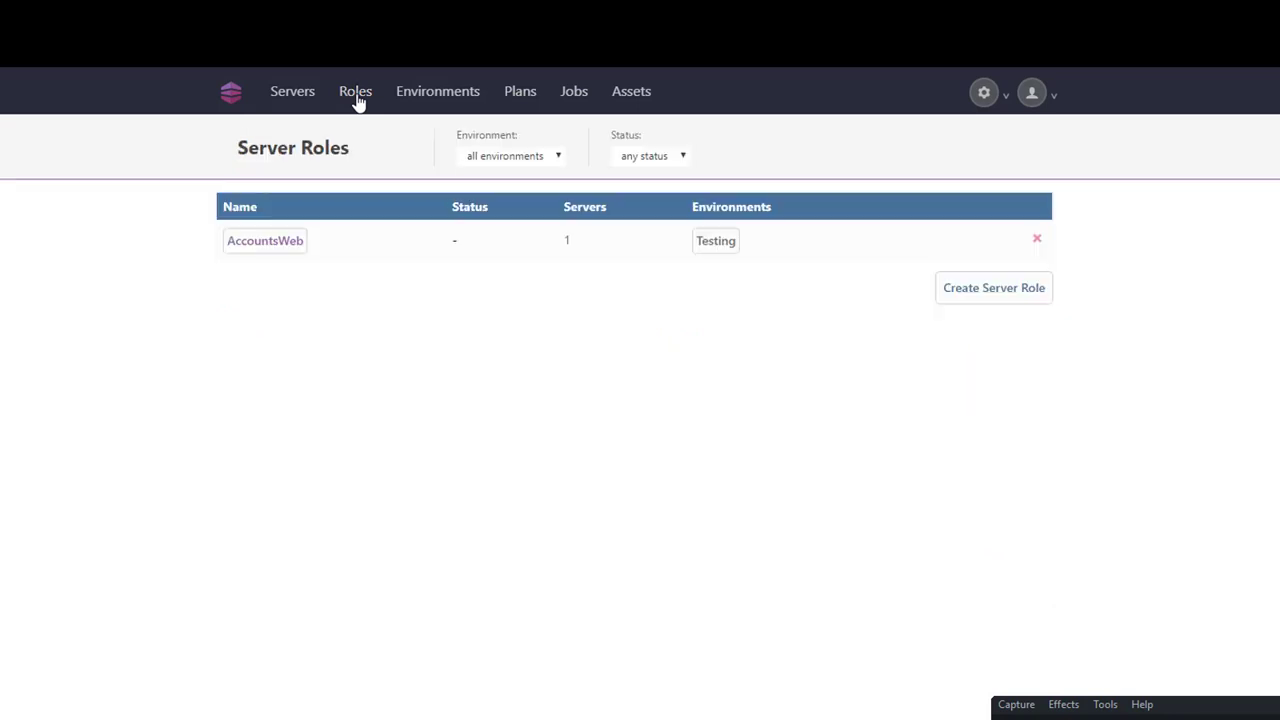
click(268, 251)
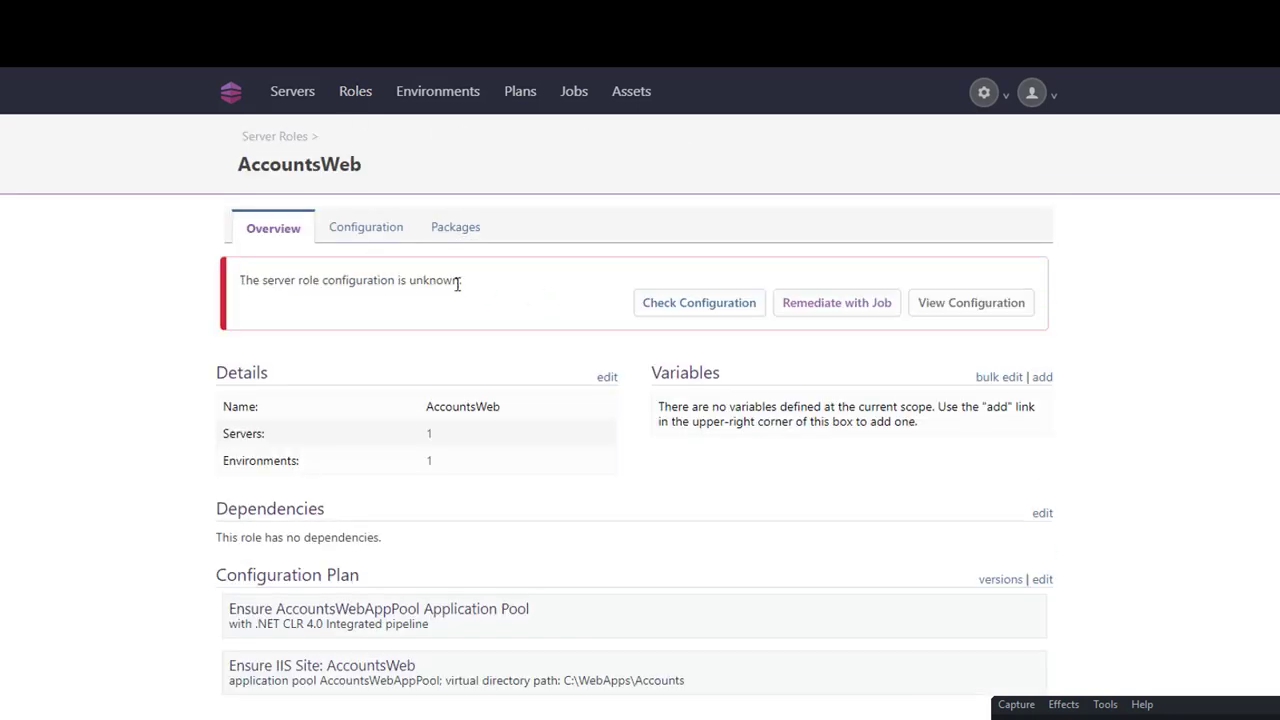
click(658, 306)
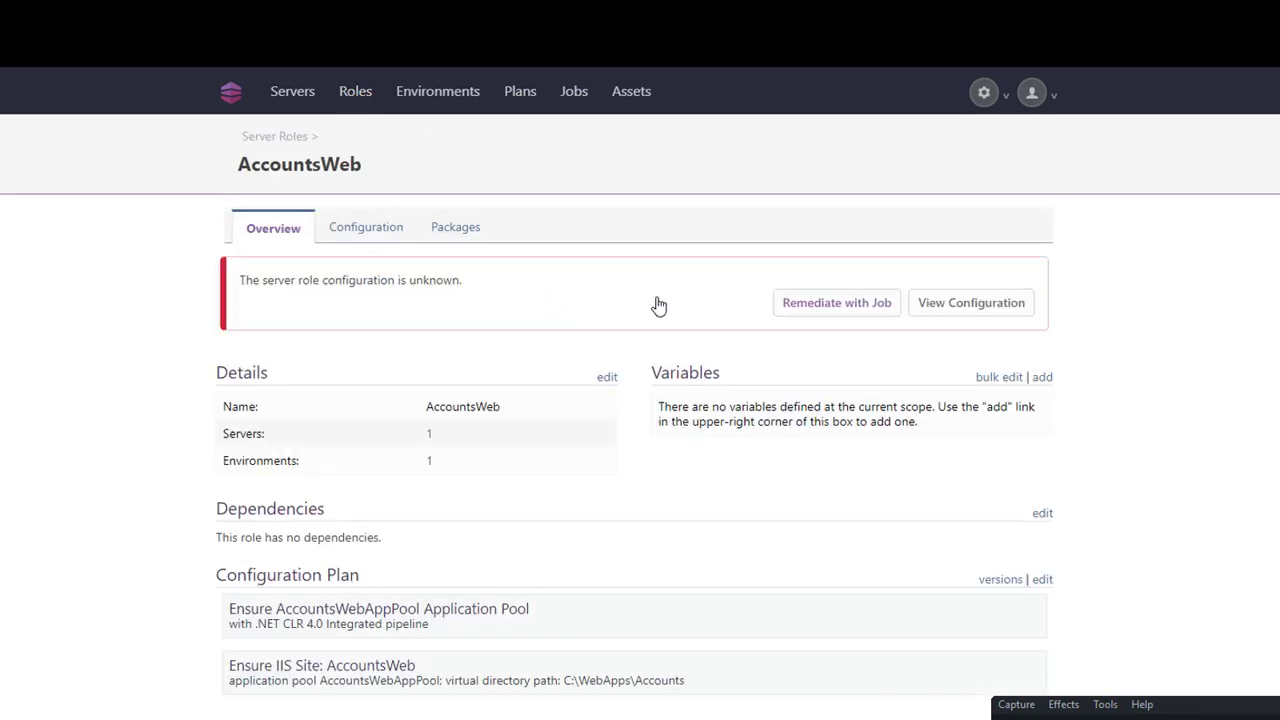
drag(249, 280, 425, 262)
click(431, 266)
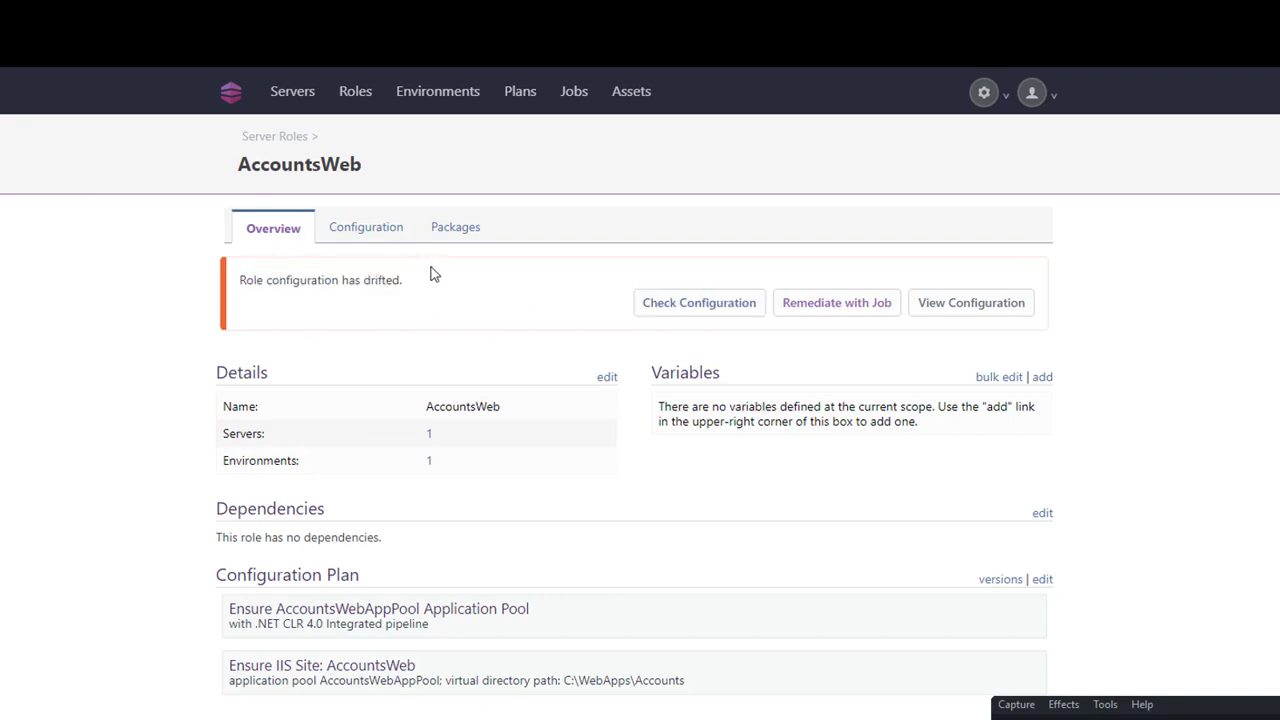
click(837, 305)
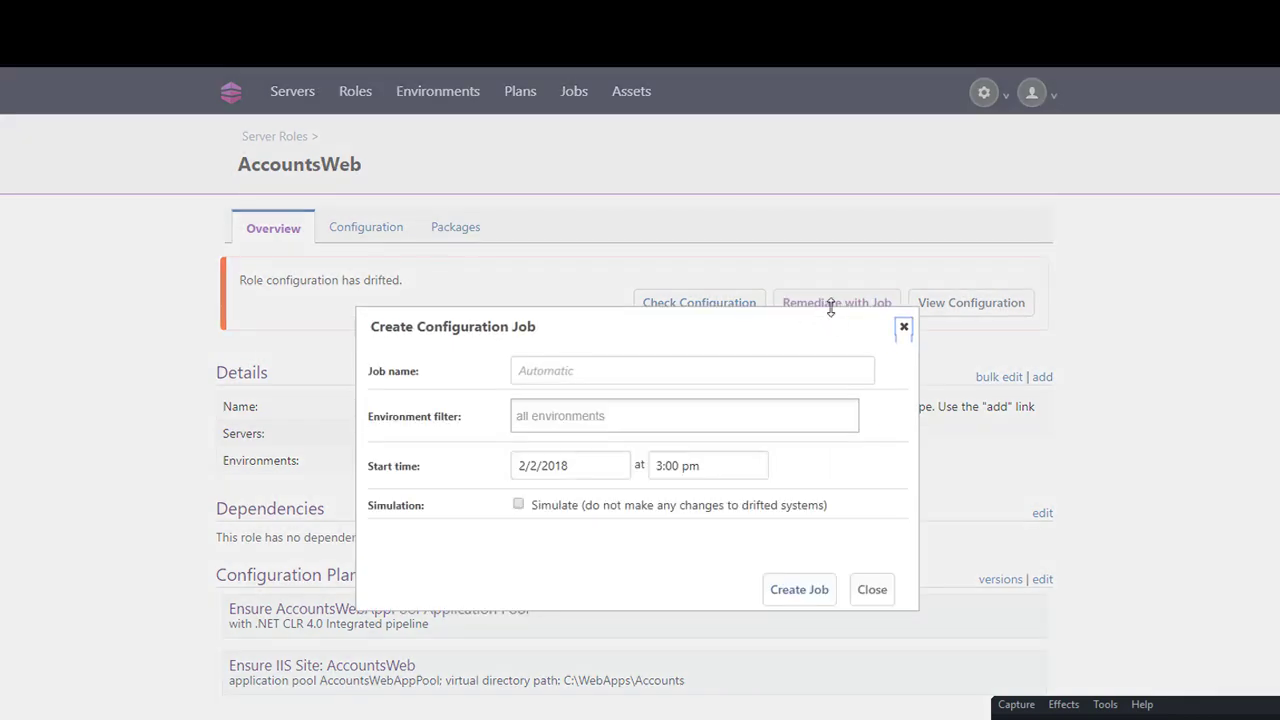
- Create the remediation job and let execution #9 add AccountsWebAppPool and the AccountsWeb site
click(803, 590)
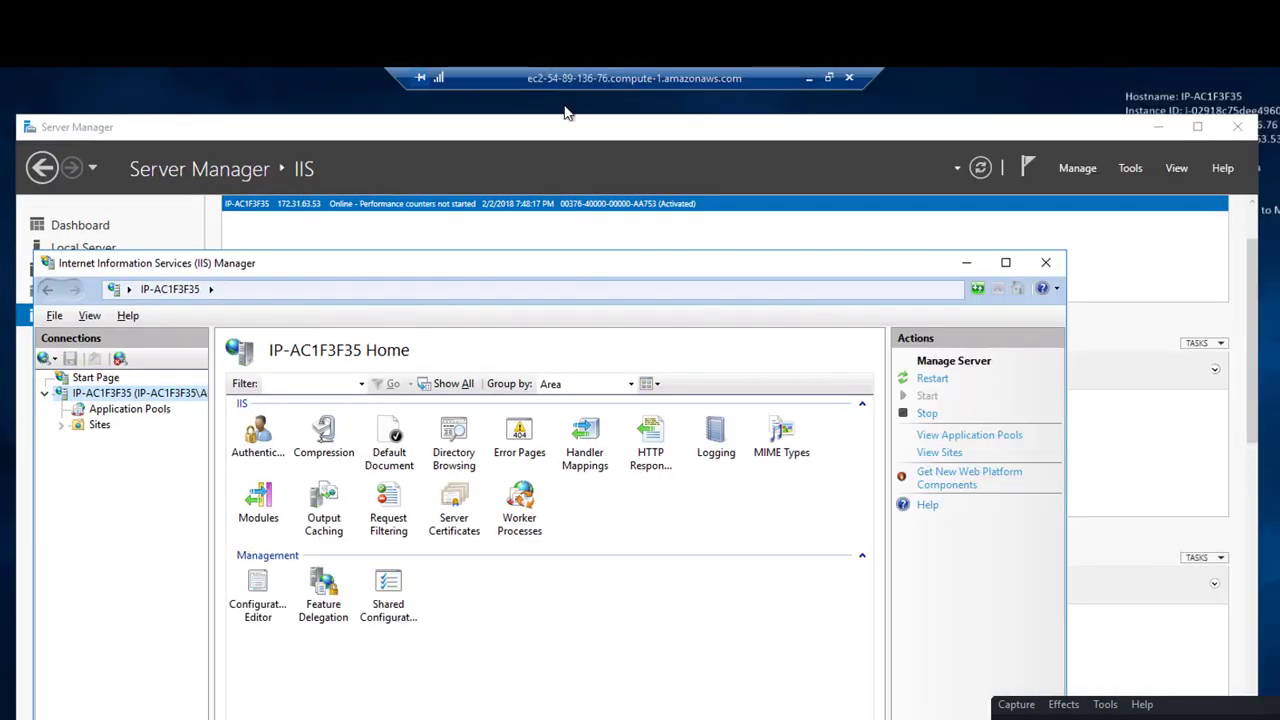
- List IIS application pools to confirm AccountsWebAppPool is started on .NET CLR 4.0, Integrated
click(952, 438)
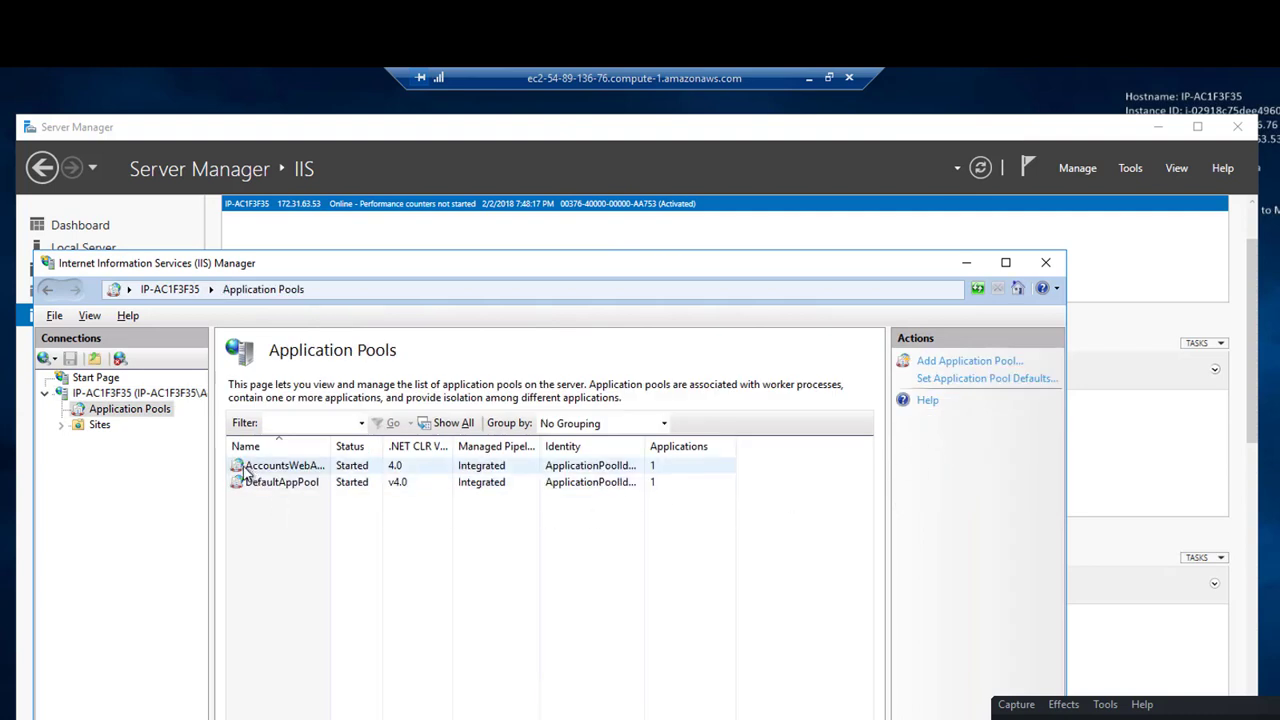